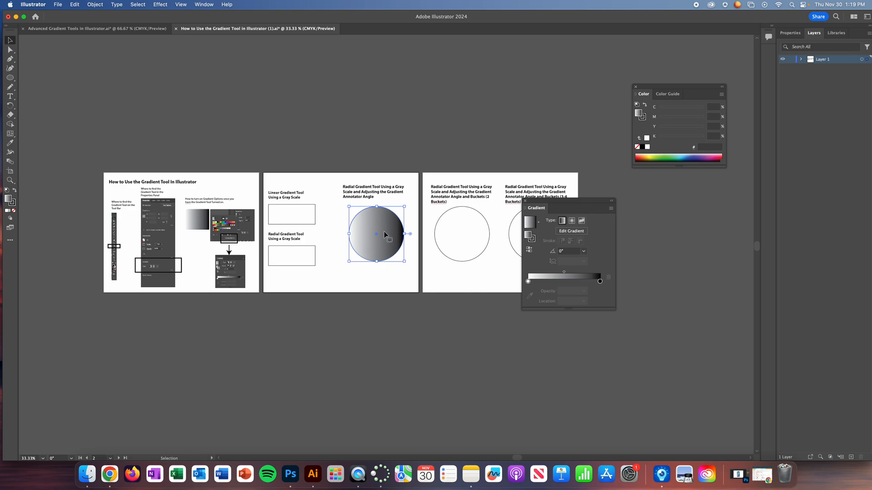
- Switch to the Advanced Gradient Tools in Illustrator document and give the rectangle under Free Form Gradient Tool a linear gradient fill
left_click(10, 133)
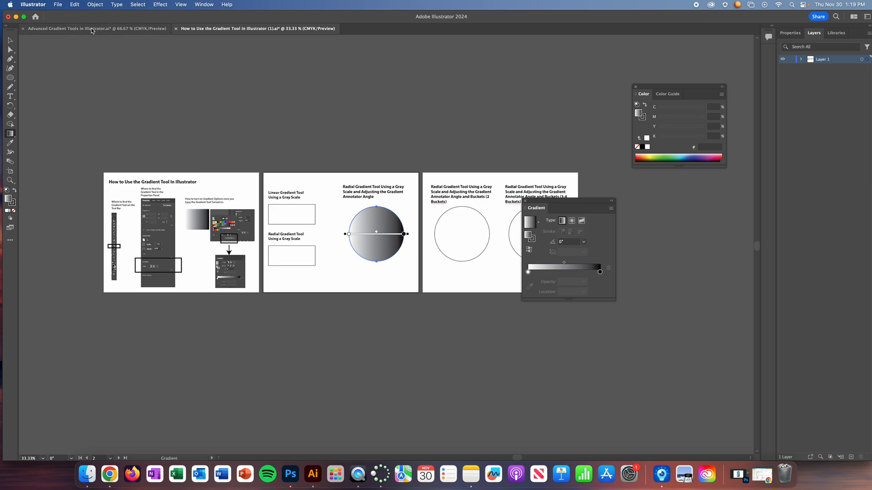
left_click(91, 30)
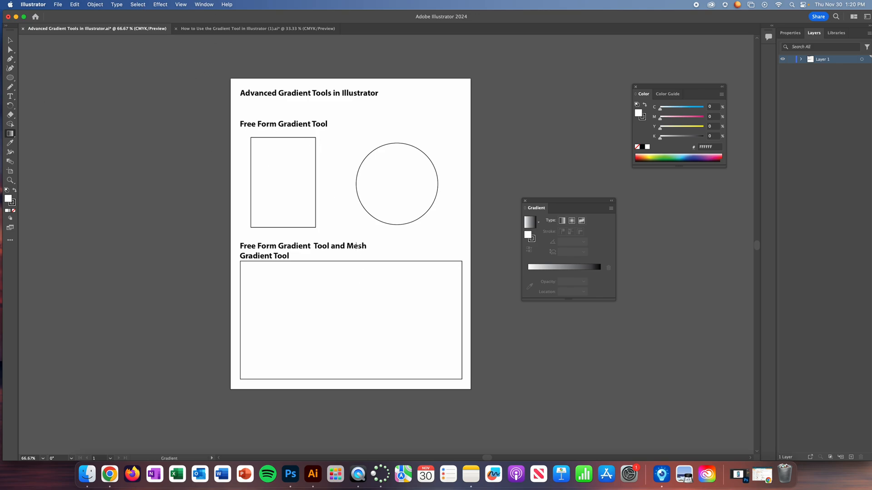
left_click(10, 40)
left_click(312, 150)
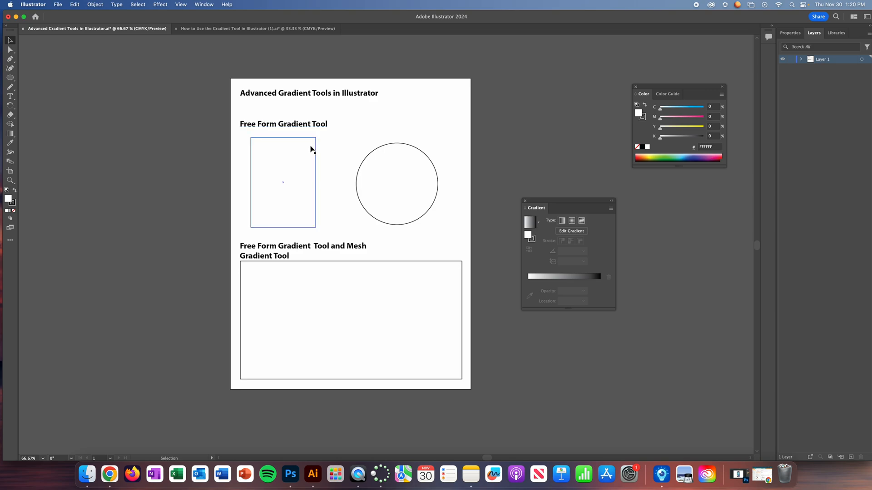
left_click(311, 140)
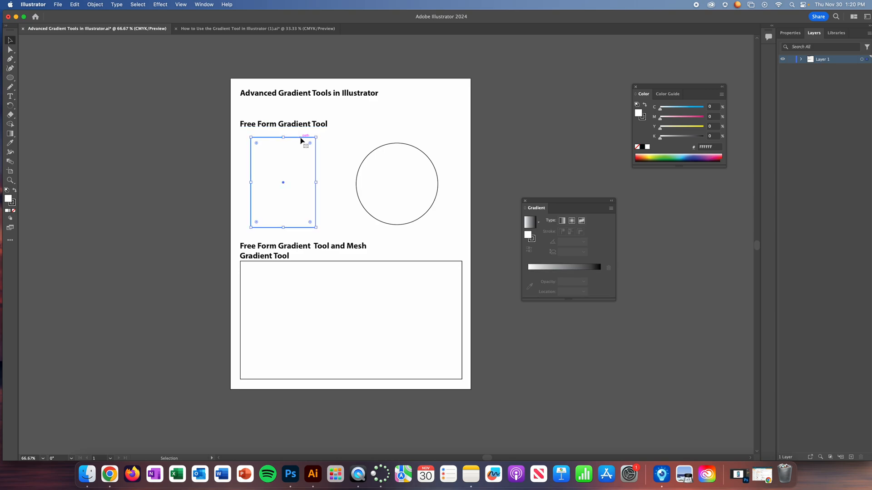
left_click(10, 134)
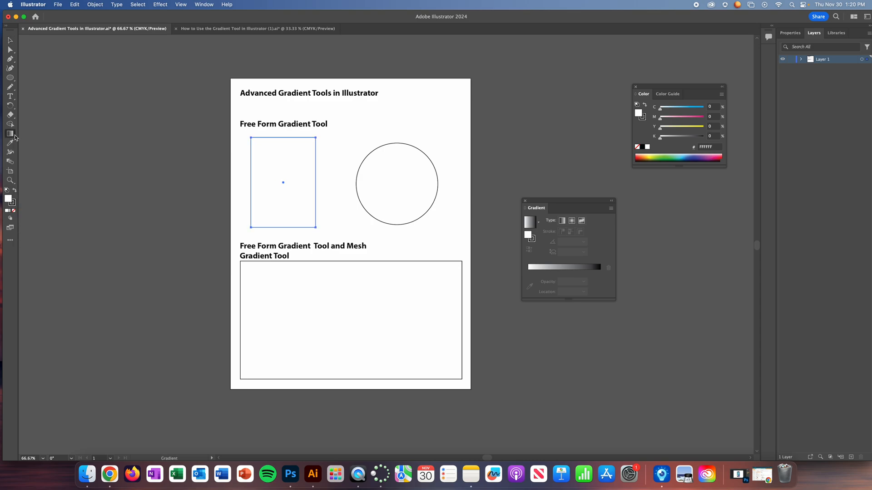
left_click(287, 166)
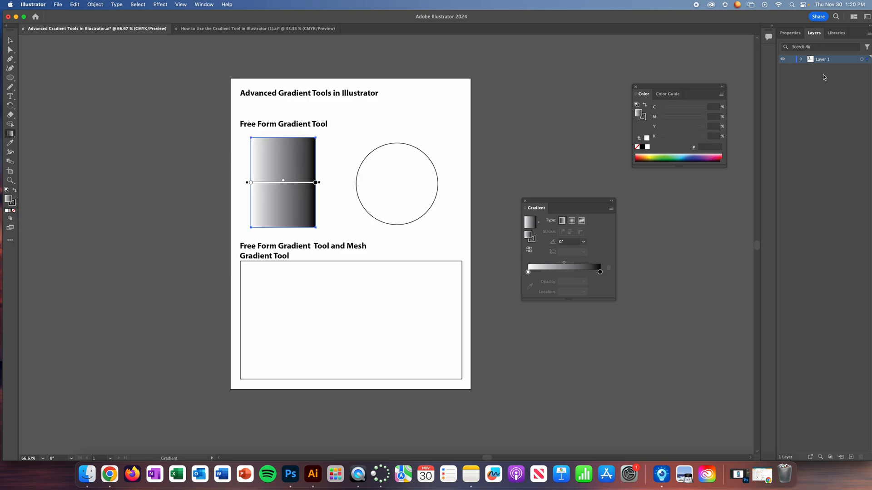
- Change the rectangle's gradient type to freeform, then add an extra color stop inside the shape and delete it
left_click(790, 33)
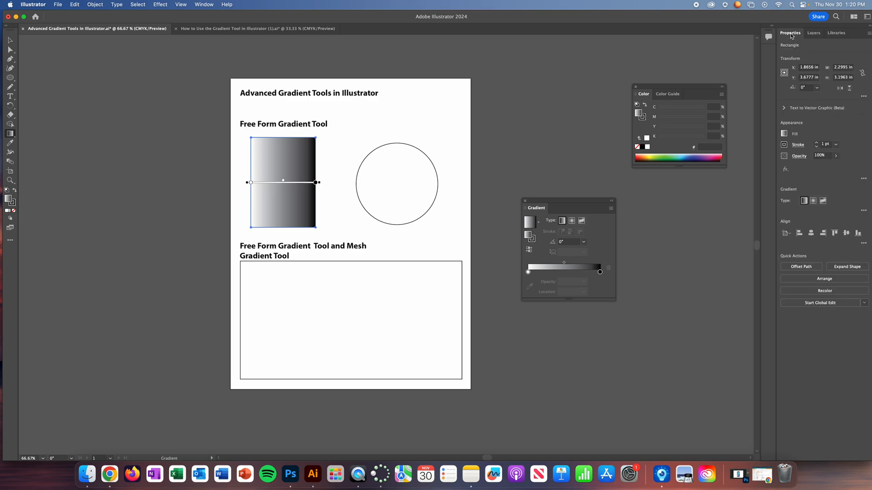
left_click(784, 134)
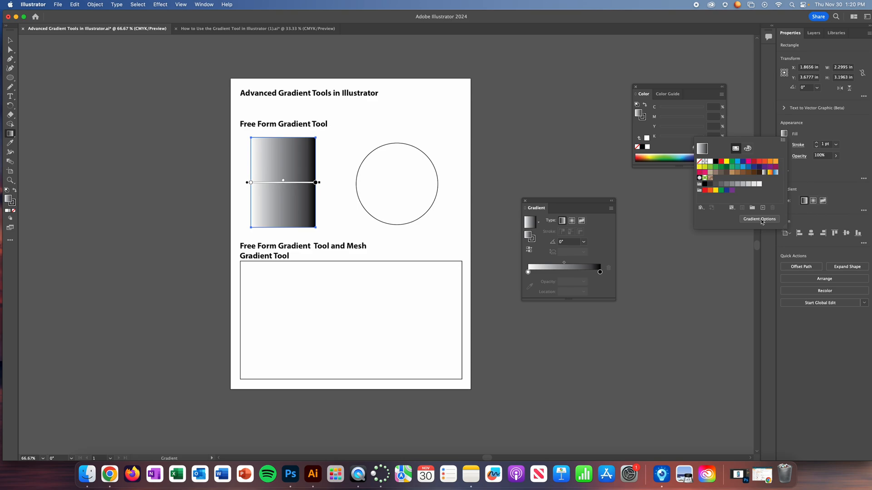
left_click(568, 201)
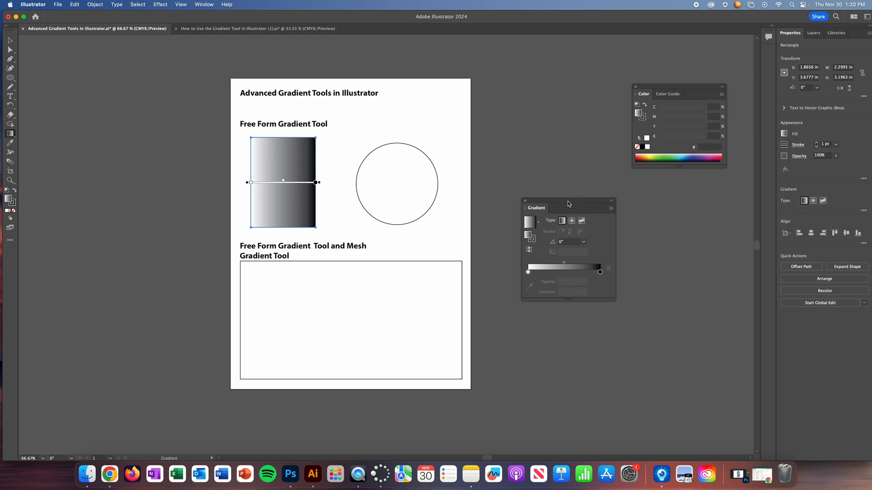
left_click(582, 222)
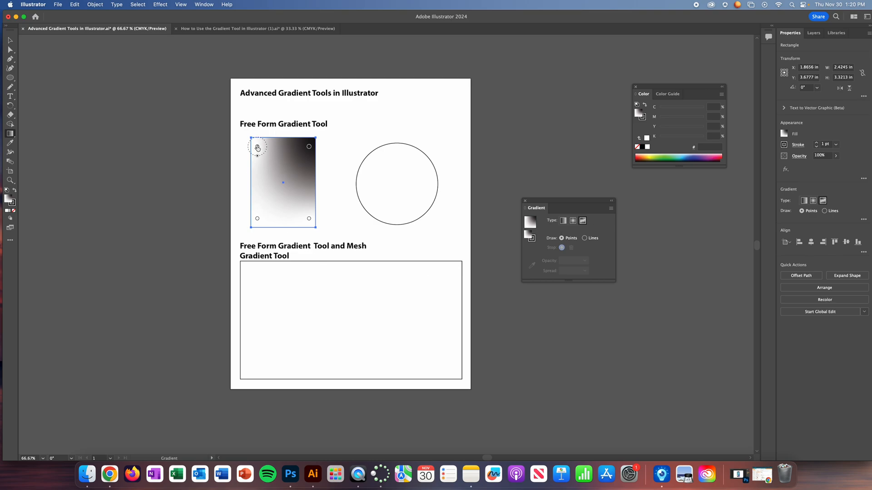
left_click(295, 169)
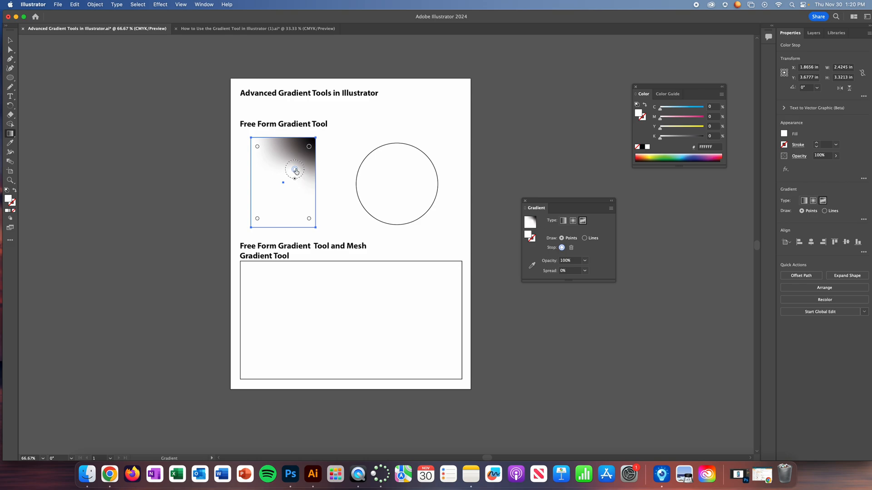
left_click(571, 247)
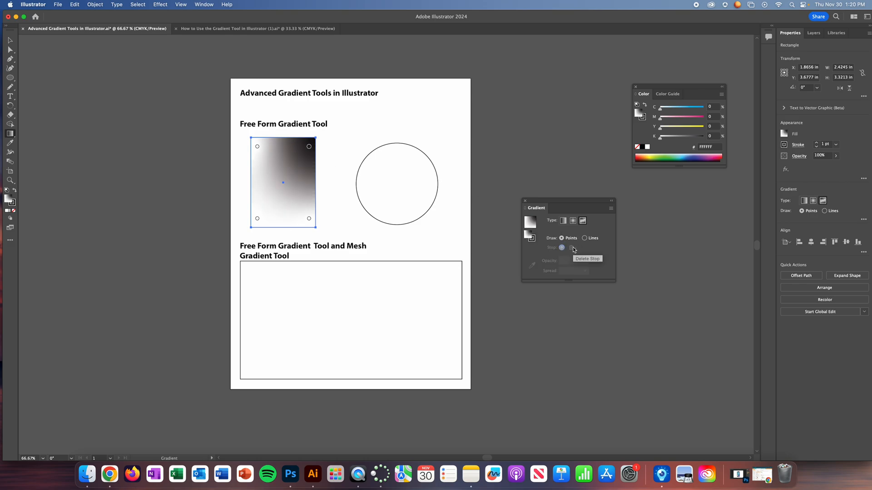
- Recolor the rectangle's upper-left stop light blue with C 36% and its upper-right stop green with C 36%, Y 50%
double_click(257, 148)
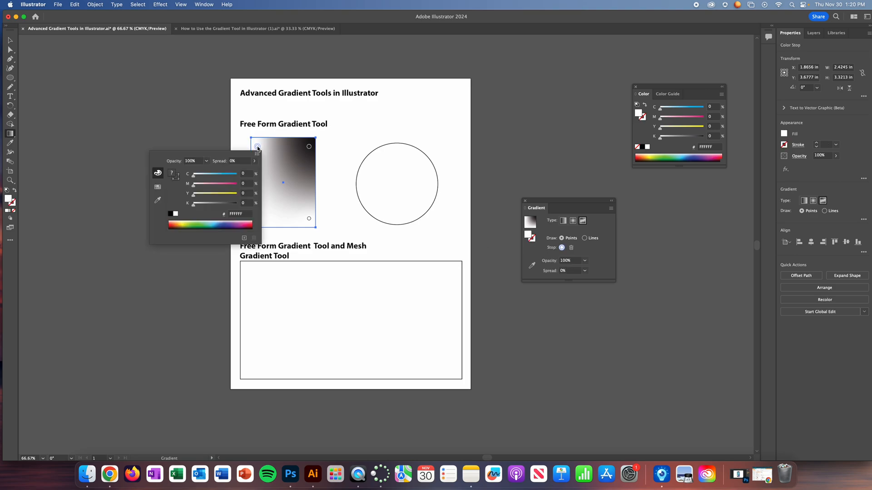
left_click(211, 174)
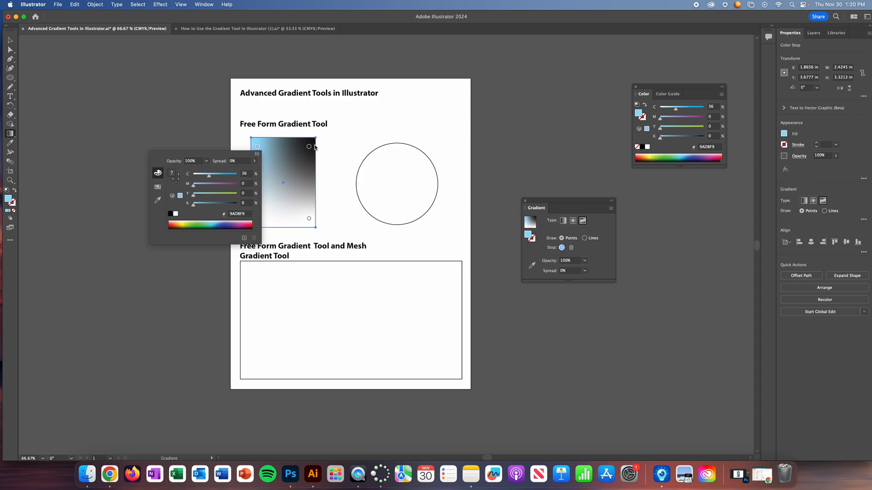
double_click(309, 147)
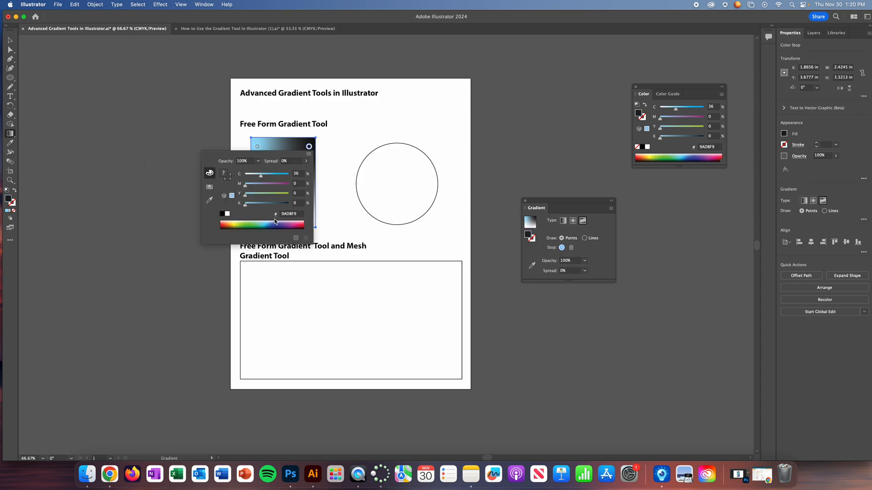
left_click(273, 194)
left_click_drag(272, 195, 267, 194)
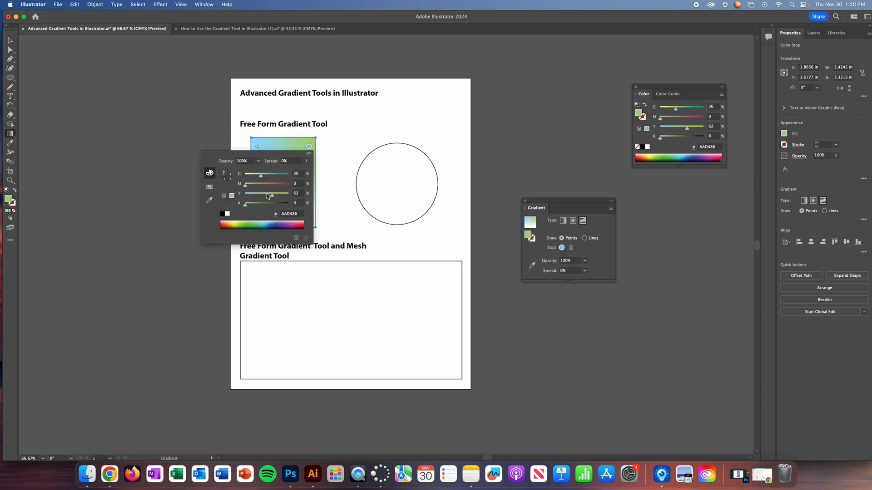
left_click(326, 153)
- Recolor the rectangle's lower-left stop pink with M 31% and its lower-right stop yellow with Y 48%, and deselect the shape
double_click(258, 219)
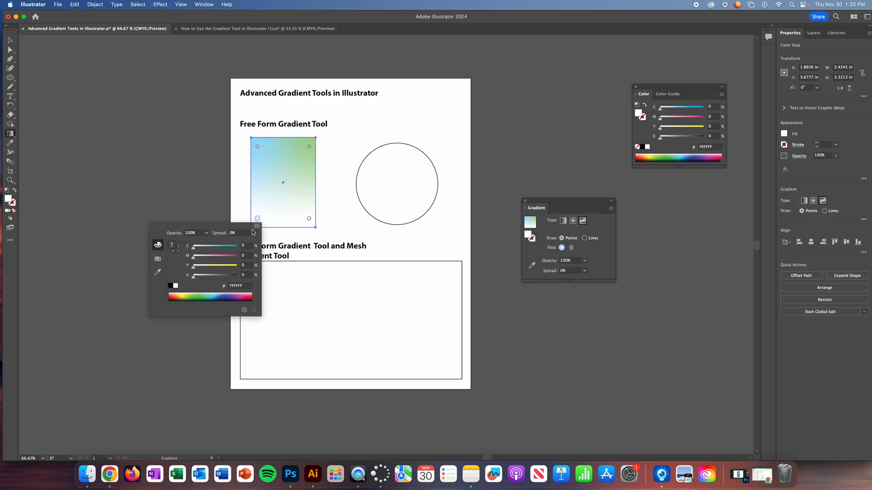
left_click_drag(212, 258, 207, 258)
left_click(326, 202)
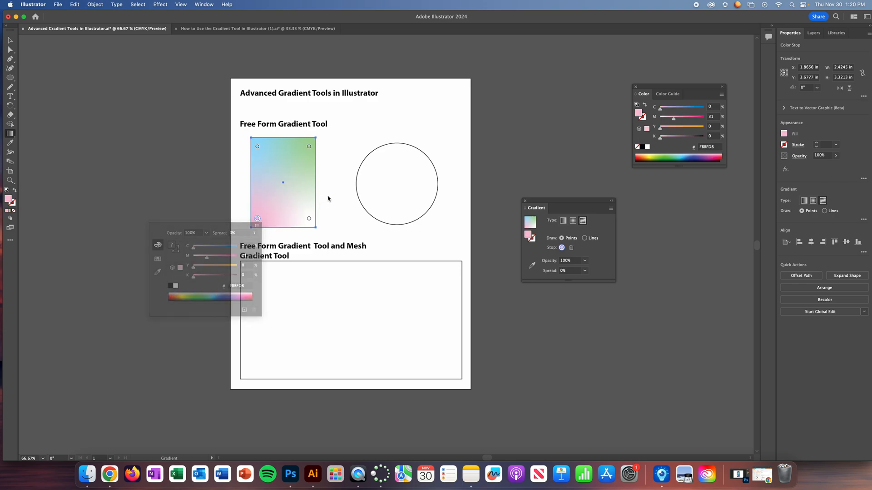
double_click(309, 220)
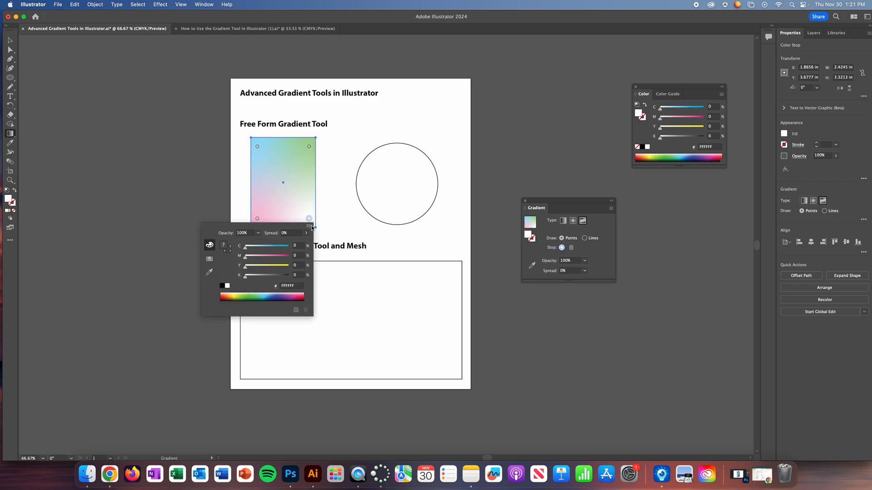
left_click(265, 265)
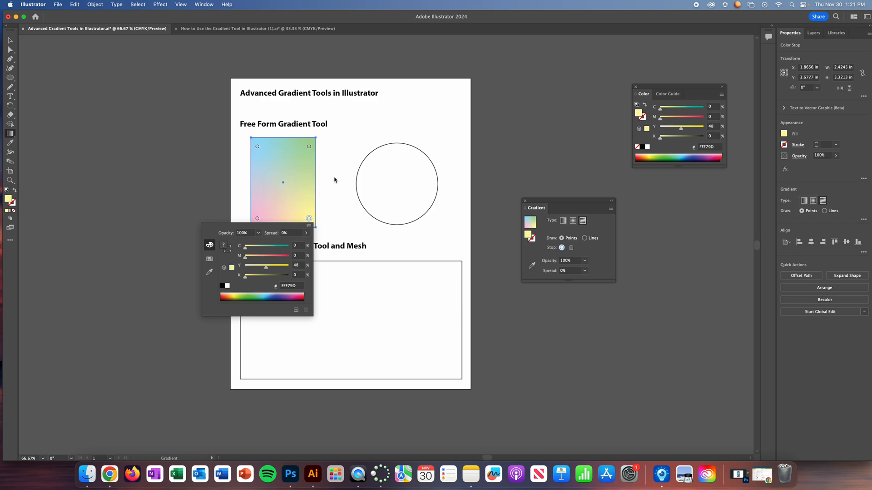
left_click(363, 208)
key("v")
left_click(103, 100)
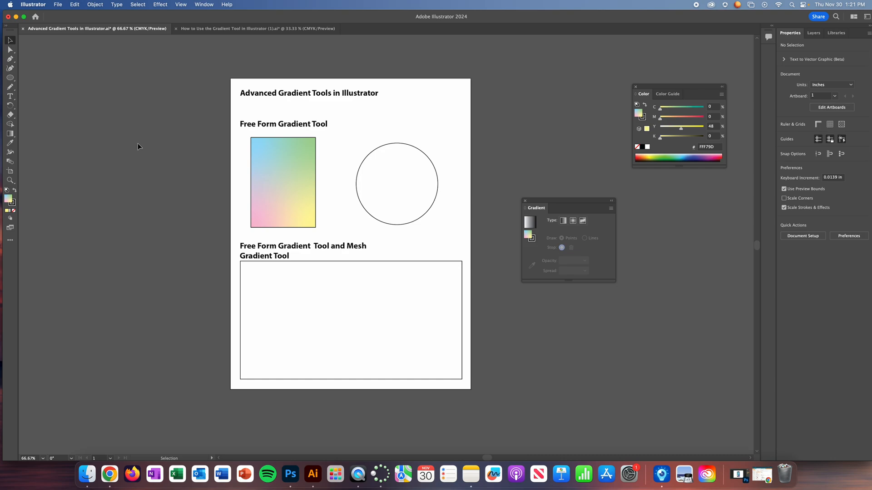
- Reselect the rectangle and display its freeform gradient stops on the shape
left_click(299, 162)
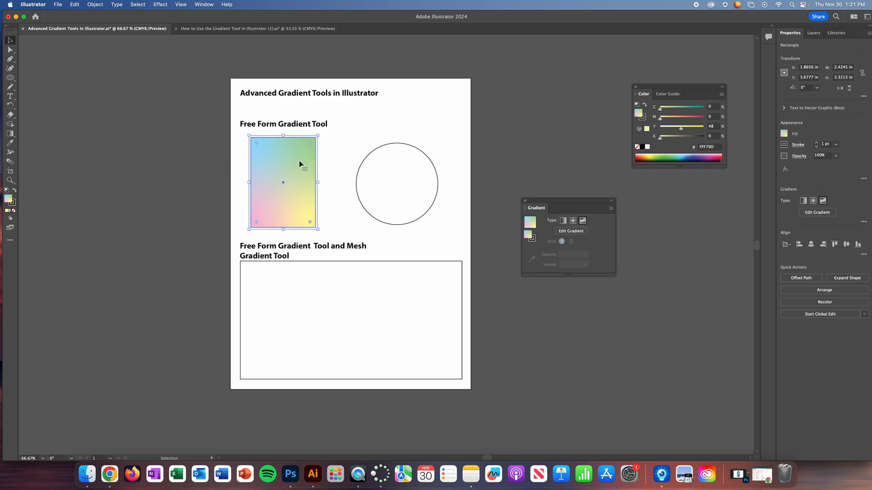
left_click(10, 134)
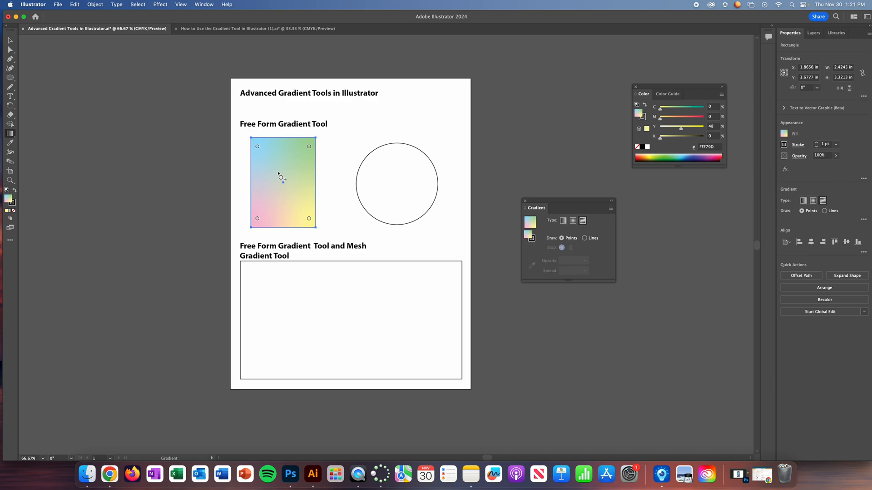
left_click(10, 40)
- Apply a gradient fill to the circle and change its type to freeform
left_click(422, 157)
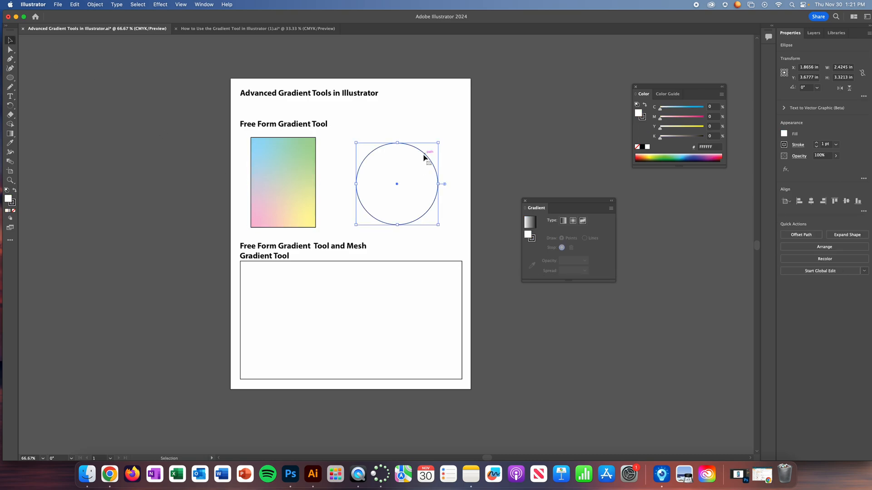
left_click(10, 134)
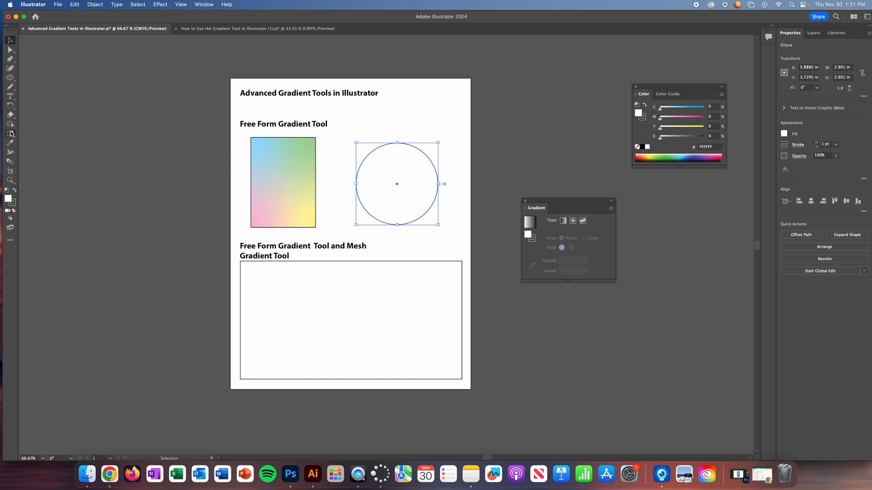
left_click(398, 176)
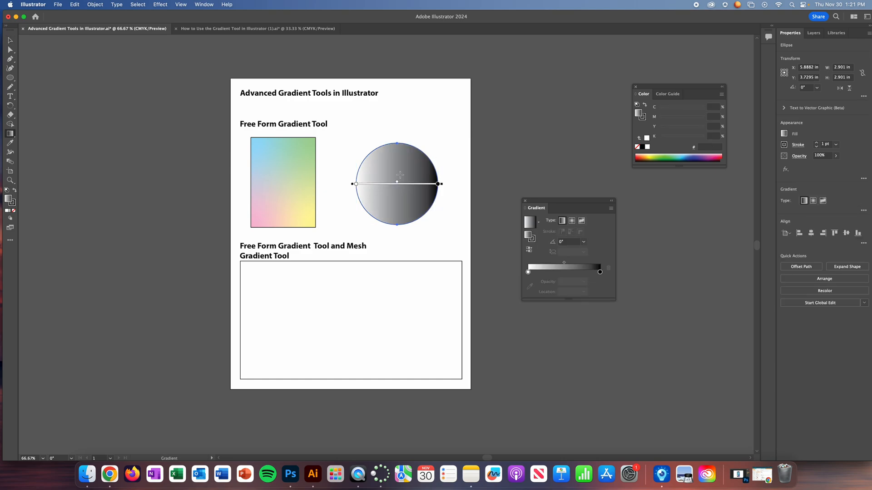
left_click(582, 221)
- Recolor the stop near the circle's right edge blue, setting magenta to 30% and reducing cyan
left_click(429, 186)
double_click(429, 186)
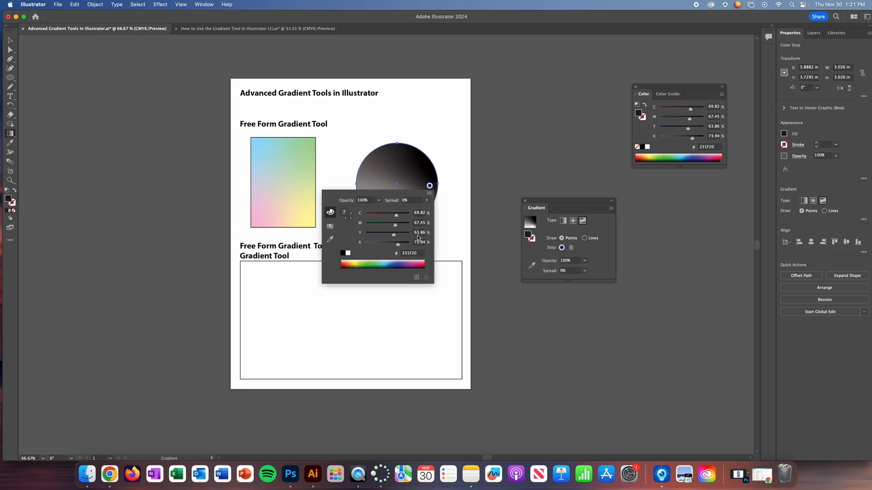
left_click(389, 261)
left_click(386, 224)
left_click_drag(391, 222, 379, 224)
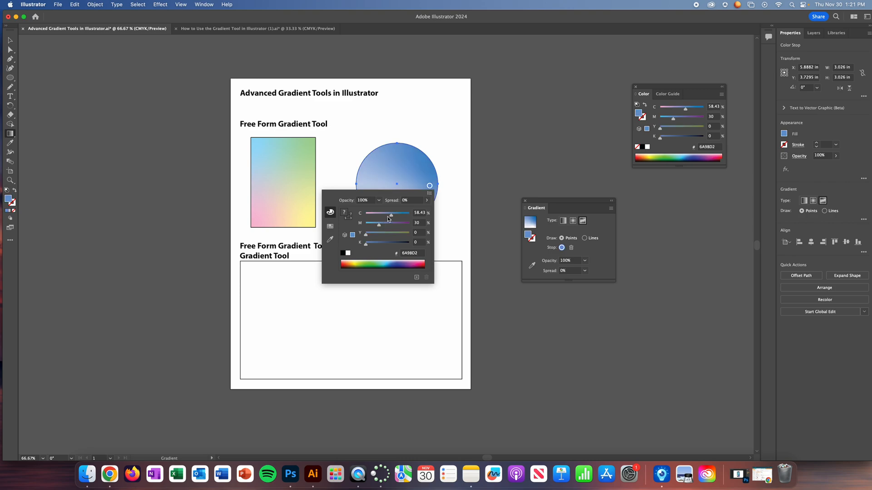
left_click(387, 214)
left_click(437, 149)
- Recolor the circle's lower stop pink by setting magenta to 47%
double_click(414, 212)
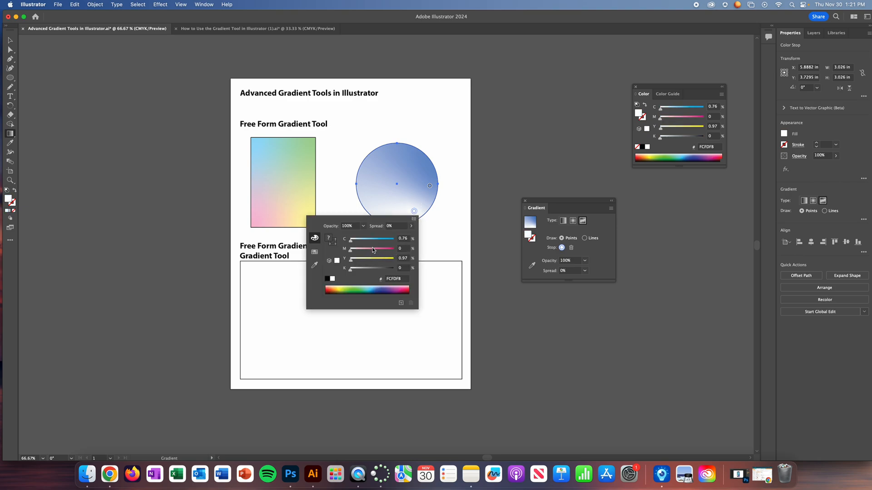
left_click(371, 249)
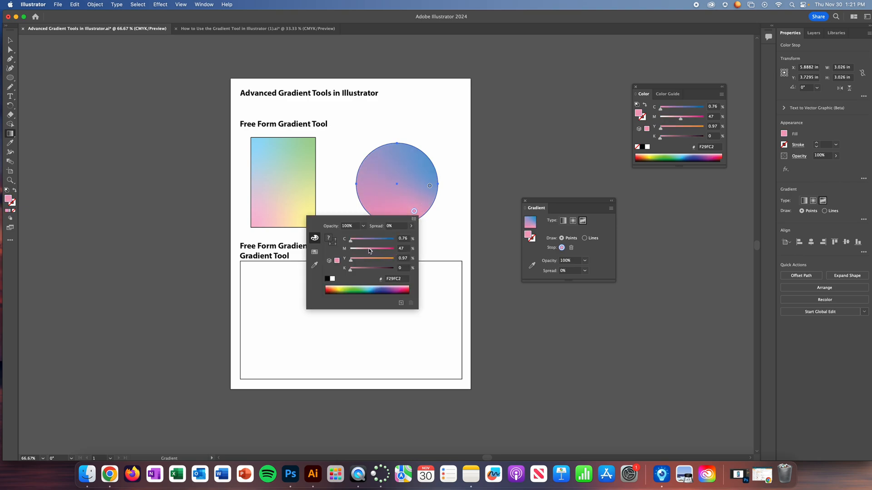
left_click(459, 158)
- Recolor the circle's upper-left stop purple with C 64% and M 84%, and deselect the circle
left_click(373, 162)
double_click(373, 162)
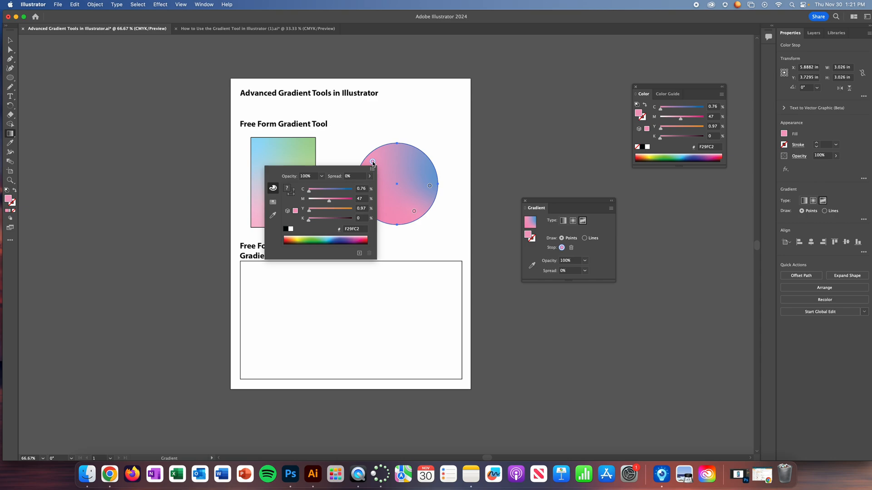
left_click(335, 189)
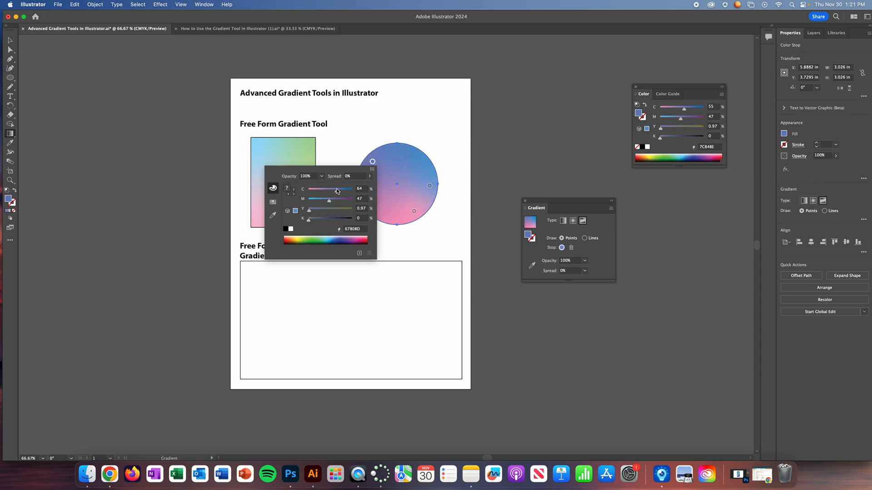
left_click(346, 199)
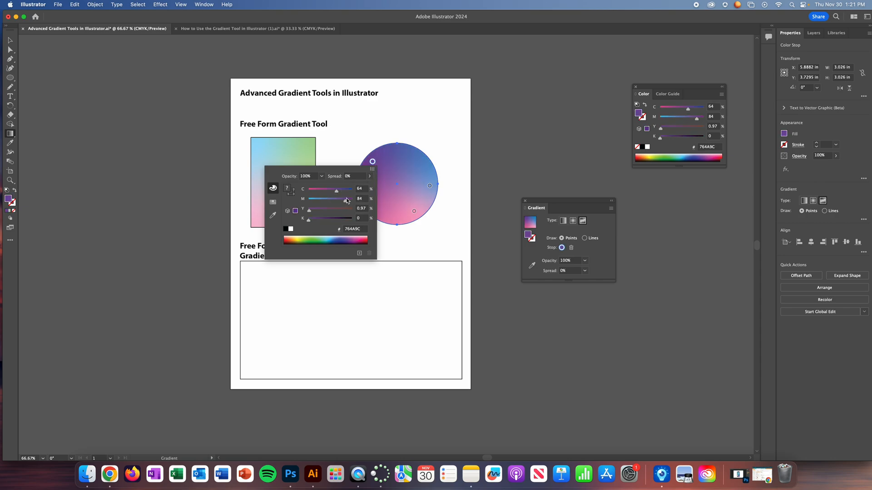
left_click(10, 40)
left_click(159, 179)
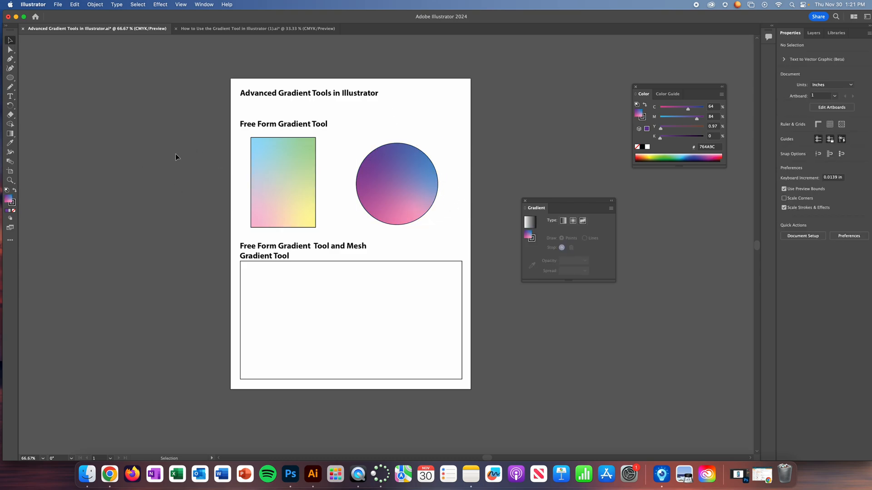
- Remove the stroke from the gradient-filled rectangle and circle under the Free Form Gradient Tool heading
left_click_drag(207, 180, 522, 168)
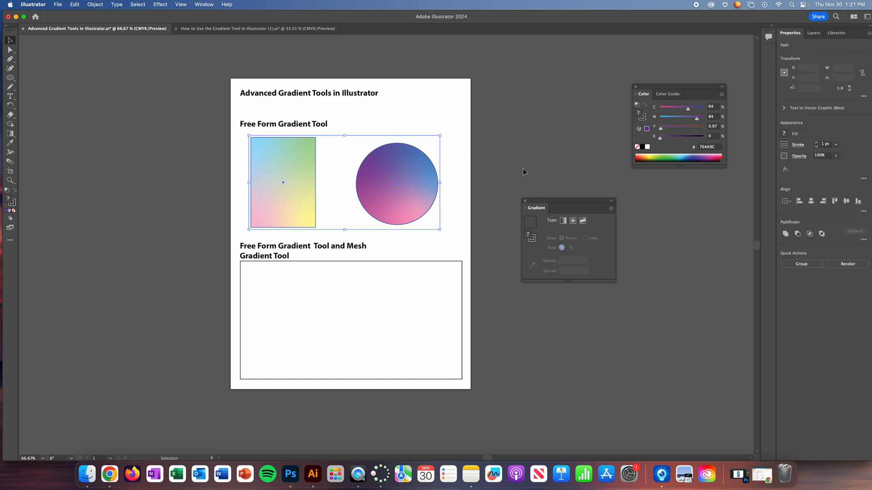
left_click(13, 211)
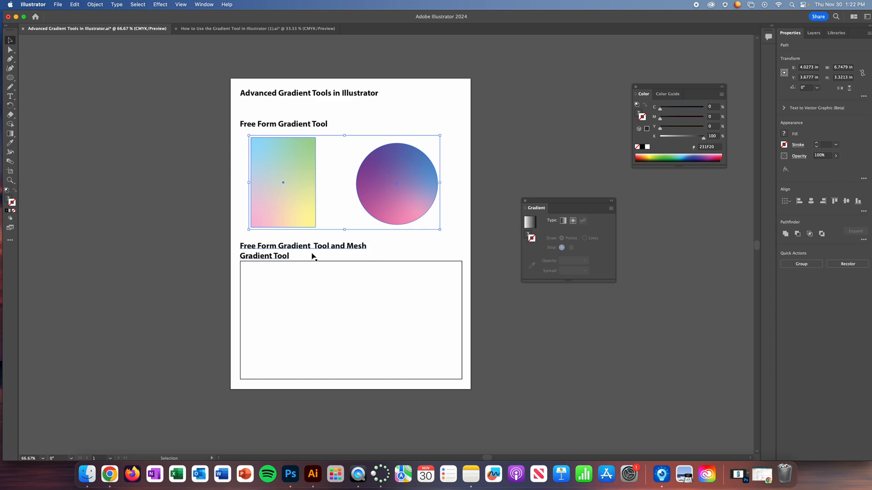
- Apply a gradient fill to the large rectangle below the second heading and change its type to freeform
left_click(341, 262)
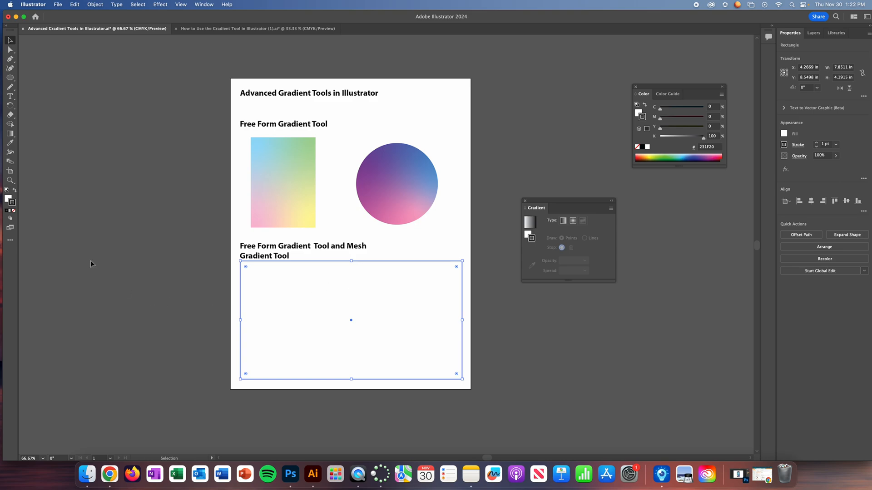
left_click(9, 200)
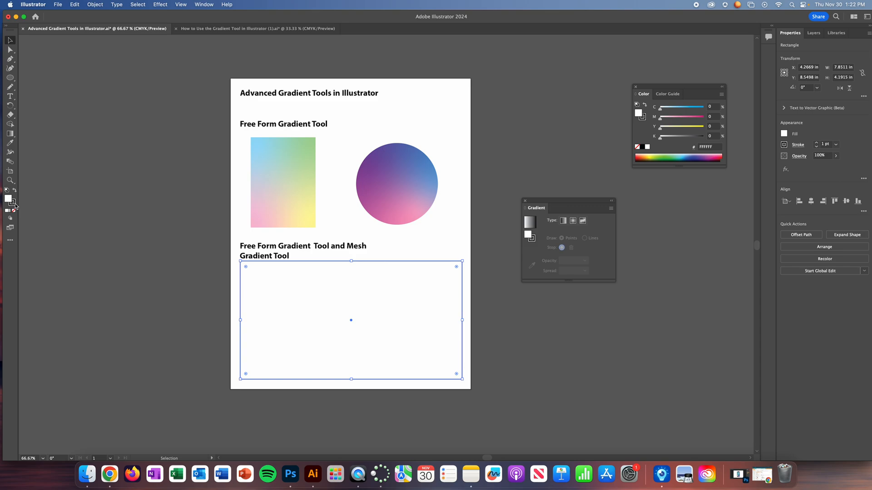
left_click(9, 134)
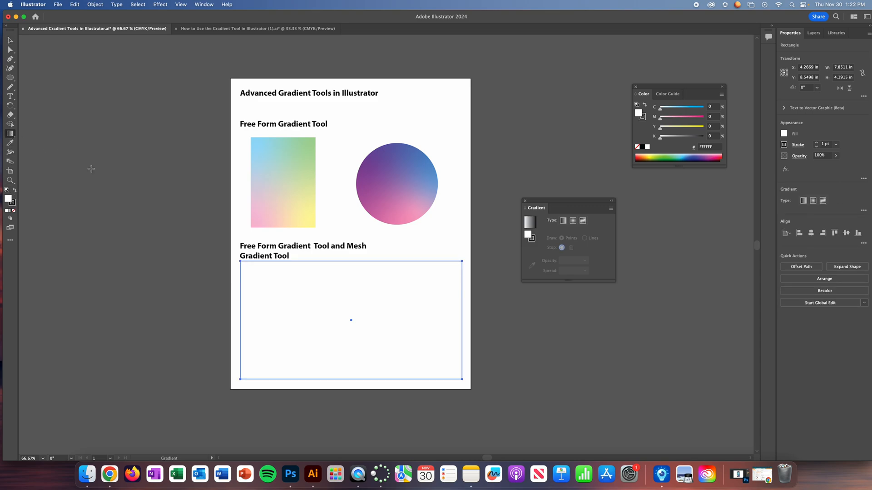
left_click(276, 316)
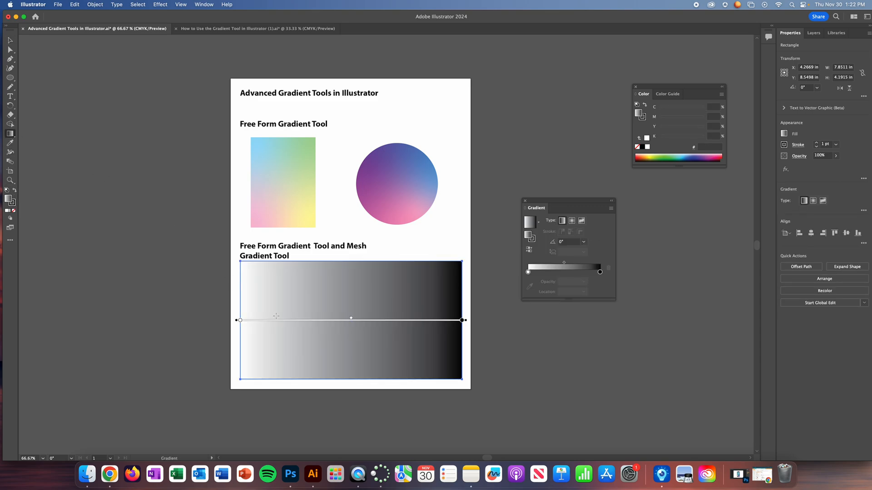
left_click(582, 221)
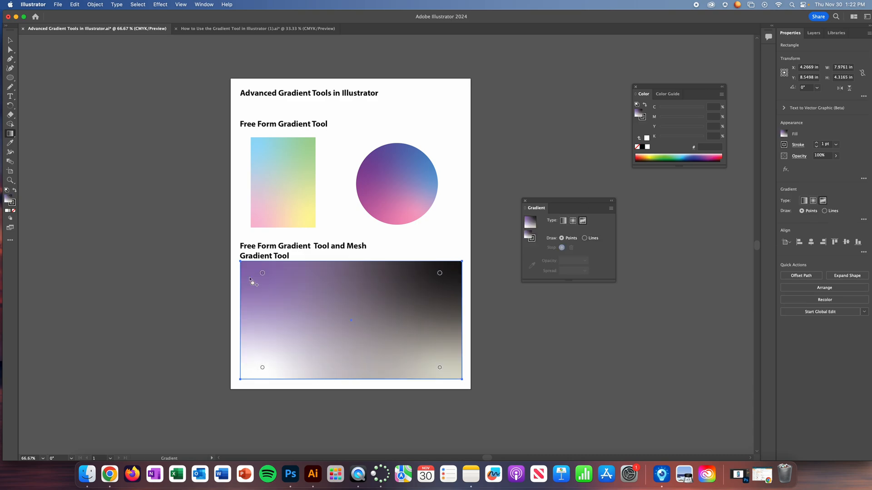
- Recolor the large rectangle's upper-left stop green with C 57% and Y 100%, and its upper-right stop teal with C 57% and Y 44%
double_click(262, 274)
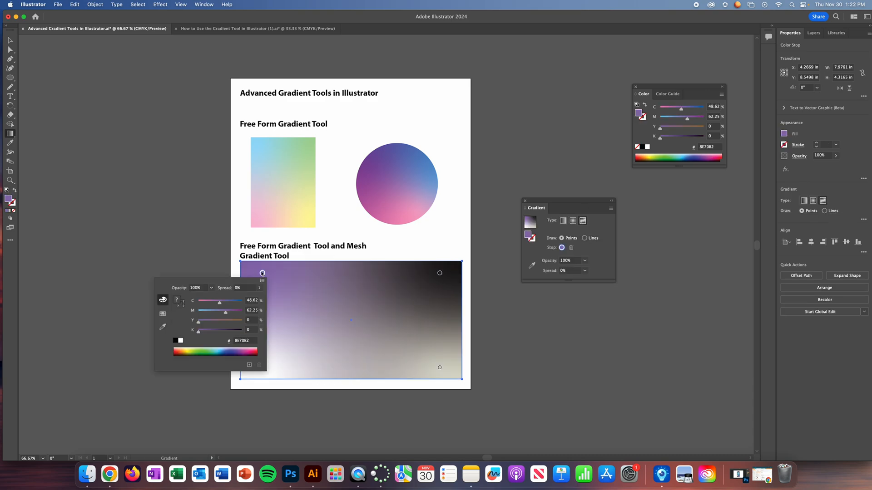
left_click(203, 348)
left_click_drag(223, 321, 243, 321)
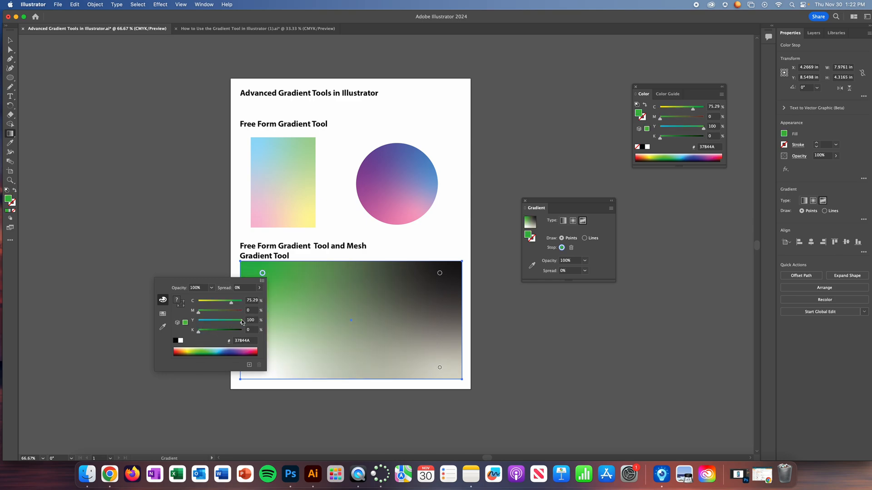
left_click(224, 302)
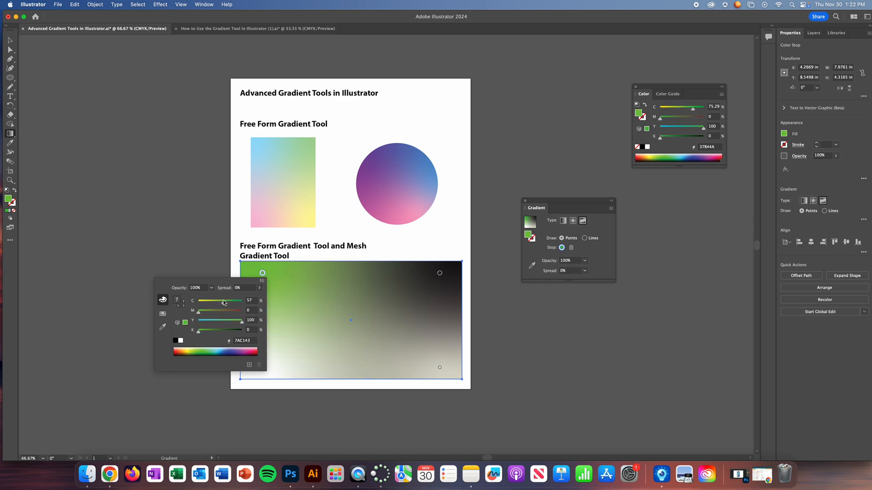
double_click(439, 273)
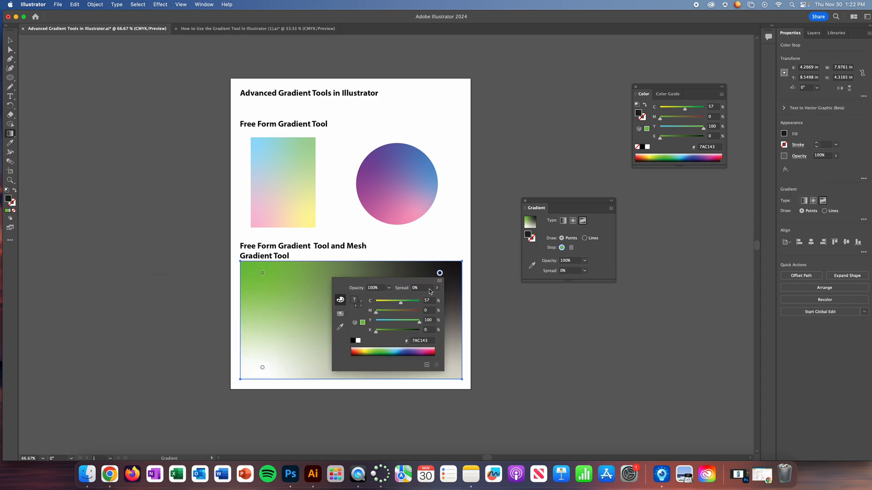
left_click(389, 322)
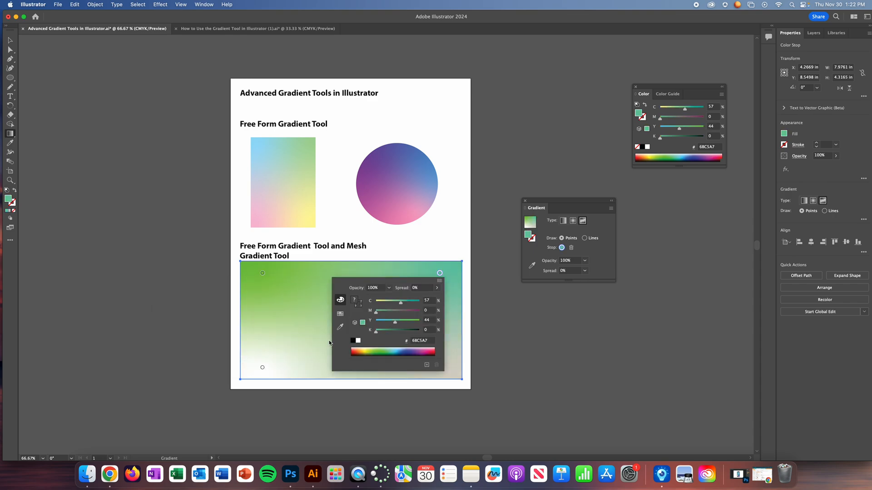
- Recolor the large rectangle's lower-left stop turquoise with C 65.1% and Y 23.53%, and its lower-right stop dark blue, 046180
double_click(262, 368)
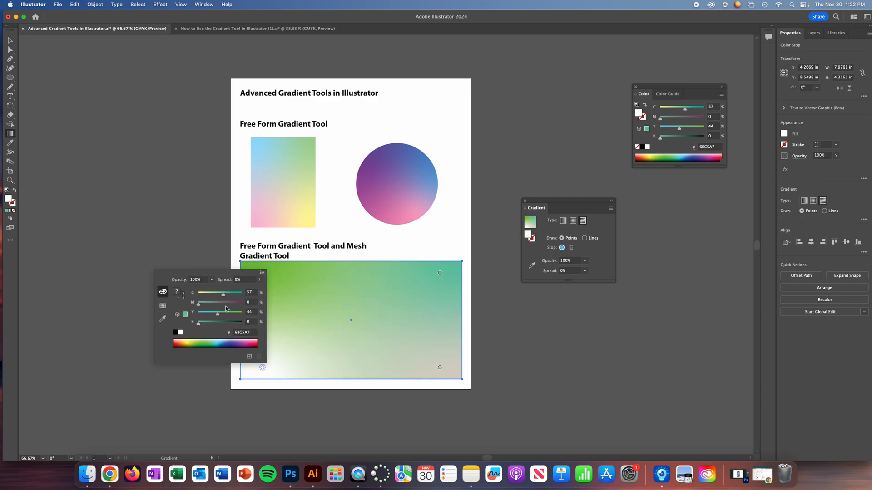
left_click_drag(219, 303, 211, 305)
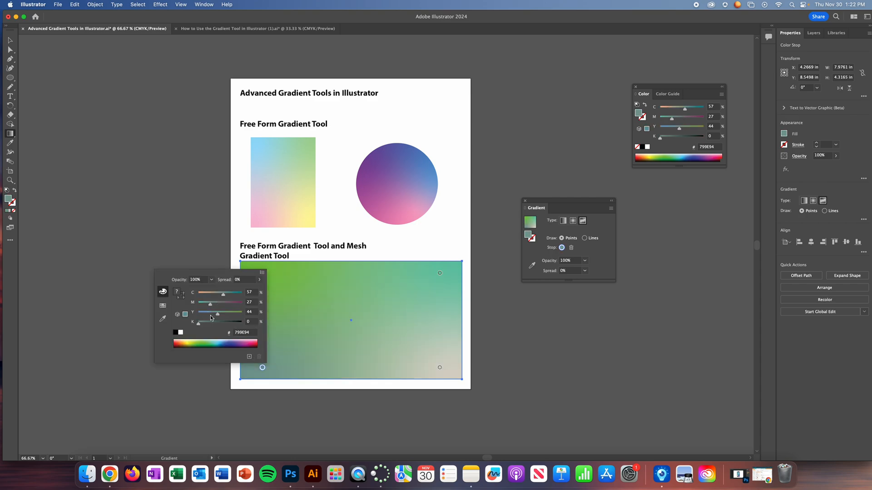
left_click(216, 346)
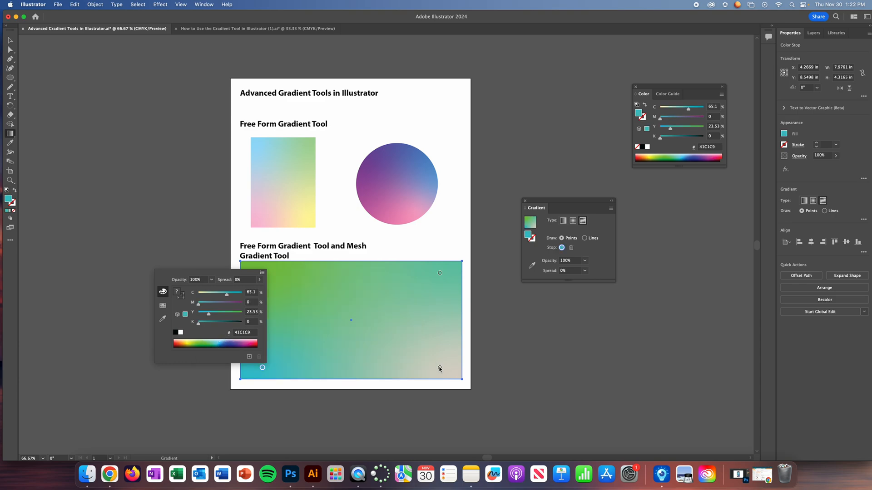
left_click(440, 368)
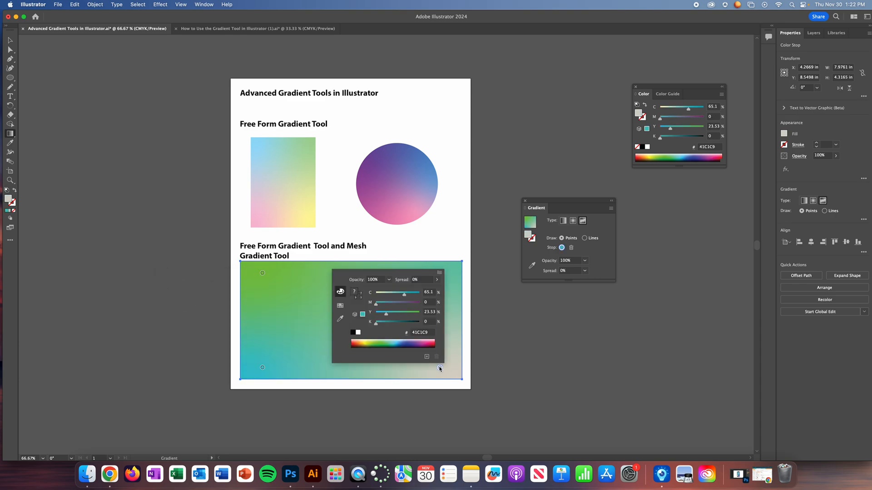
left_click(398, 340)
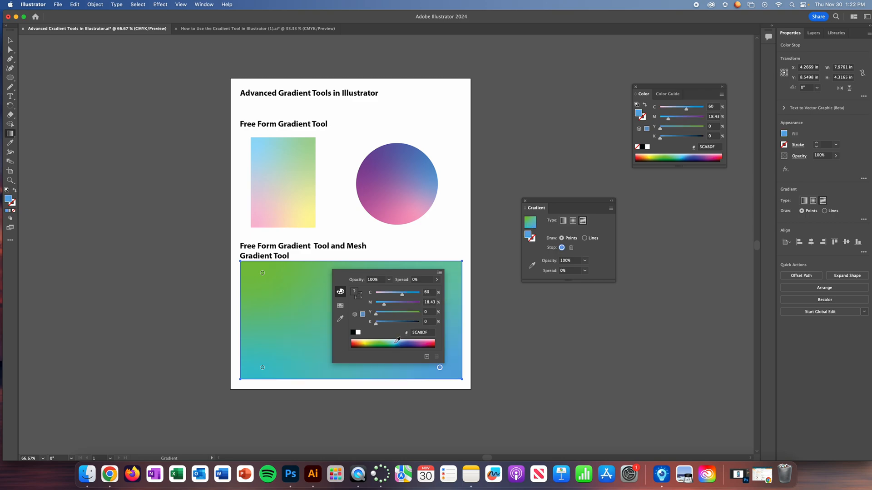
left_click(399, 342)
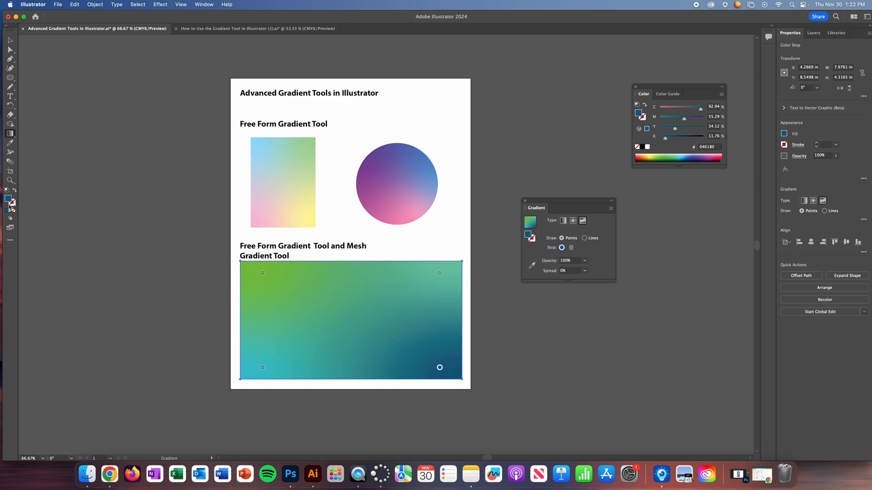
- Remove the large rectangle's stroke and deselect it
left_click(8, 40)
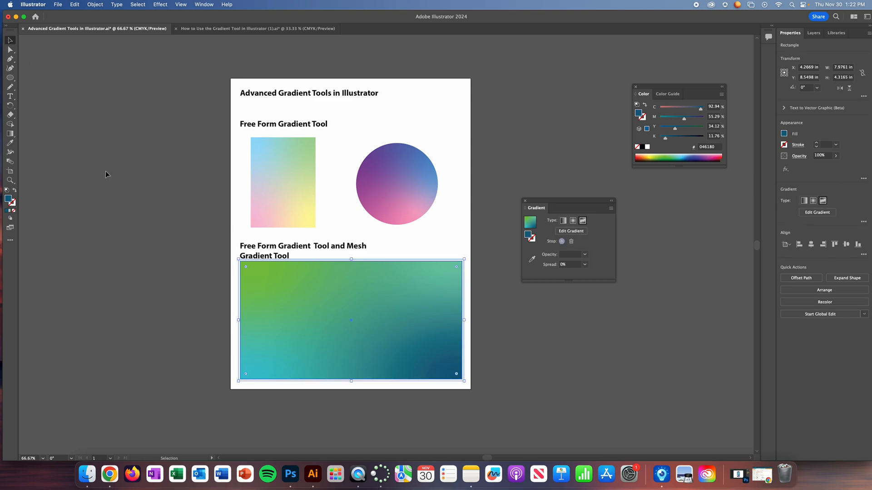
left_click(150, 276)
left_click(358, 287)
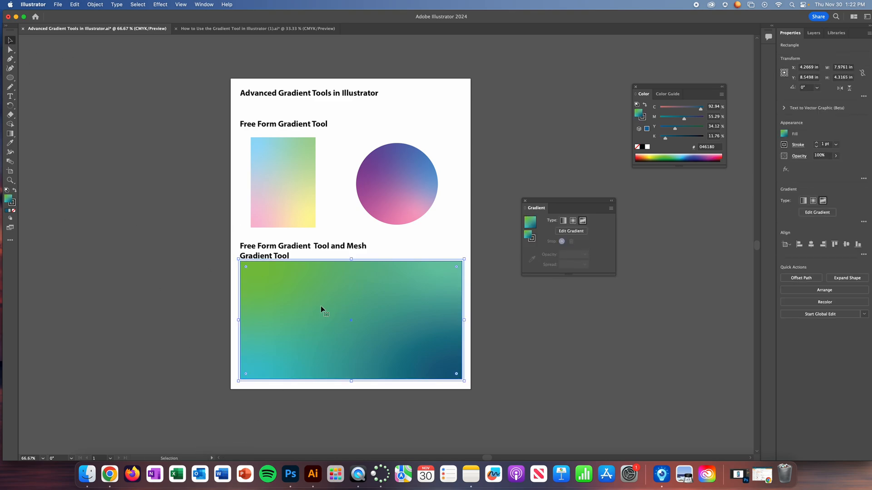
left_click(12, 205)
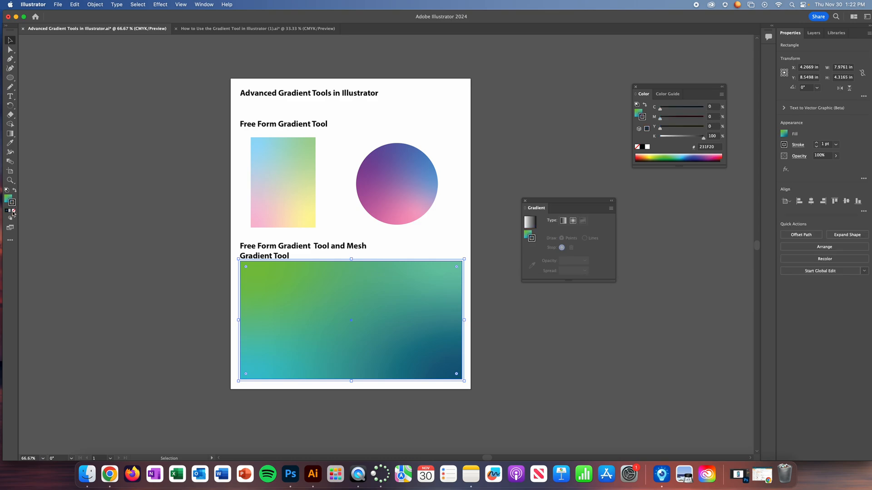
left_click(13, 211)
left_click(110, 249)
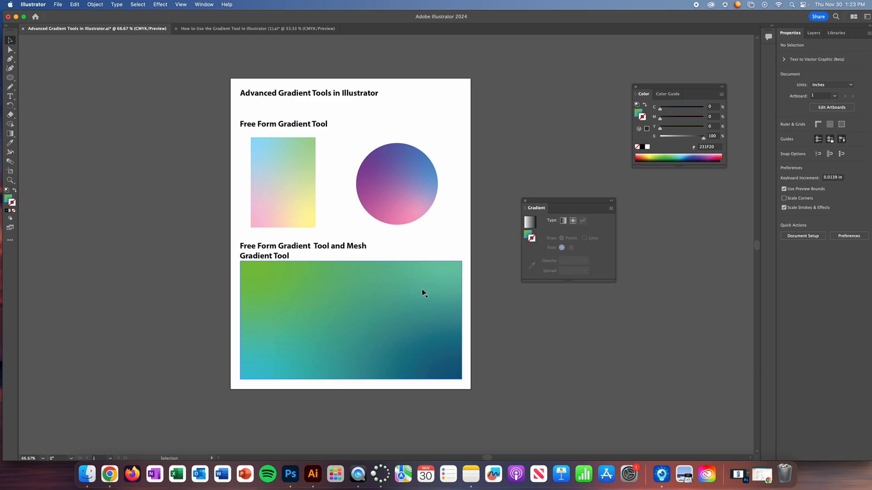
- Lock Layer 1 and add a new layer above it
left_click(813, 33)
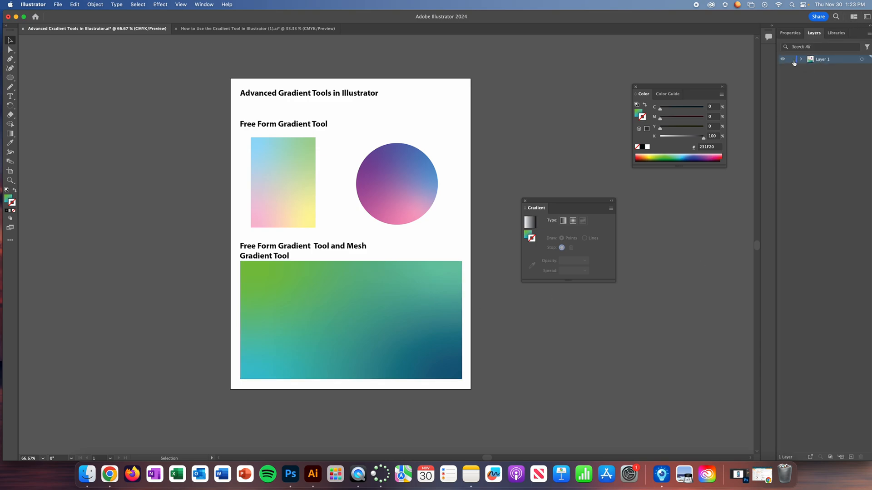
left_click(851, 457)
- Draw a closed organic blob with the Pencil tool over the upper-left part of the large gradient rectangle
left_click(10, 87)
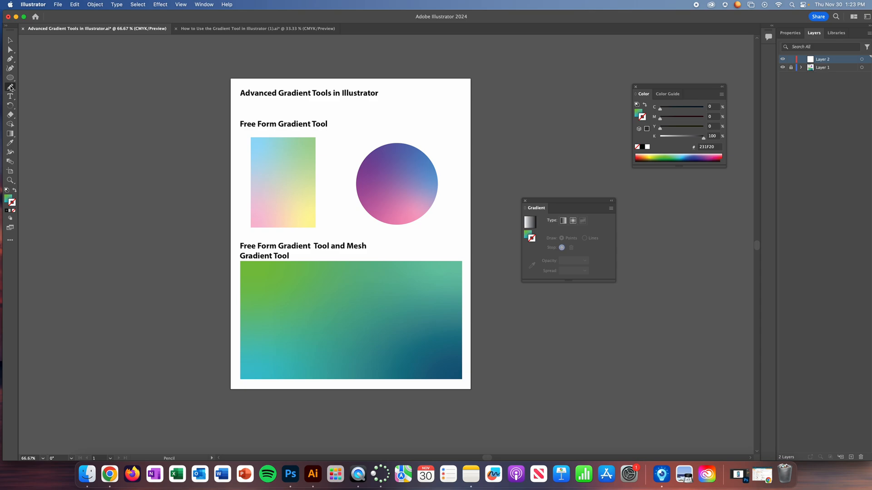
left_click(10, 87)
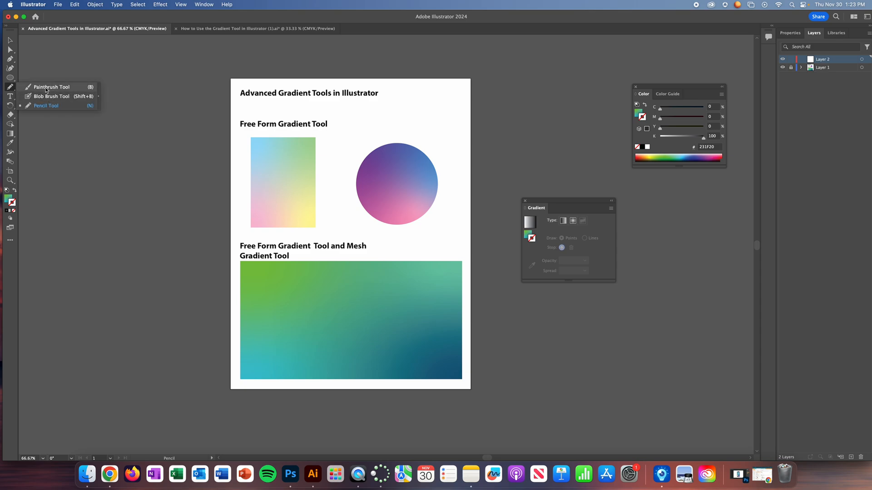
left_click(49, 106)
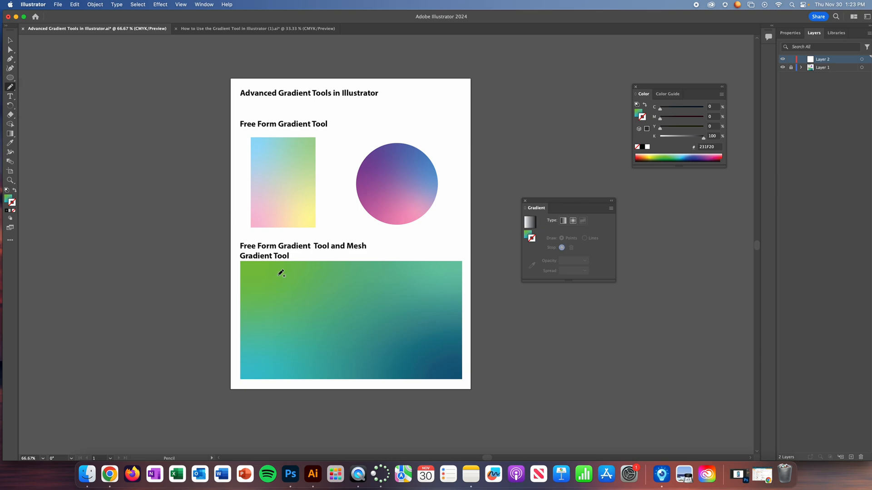
mouse_move(279, 275)
left_mouse_down()
mouse_move(265, 290)
mouse_move(261, 322)
mouse_move(266, 344)
mouse_move(278, 350)
mouse_move(314, 337)
mouse_move(343, 344)
mouse_move(364, 319)
mouse_move(353, 293)
mouse_move(315, 270)
mouse_move(278, 273)
left_mouse_up()
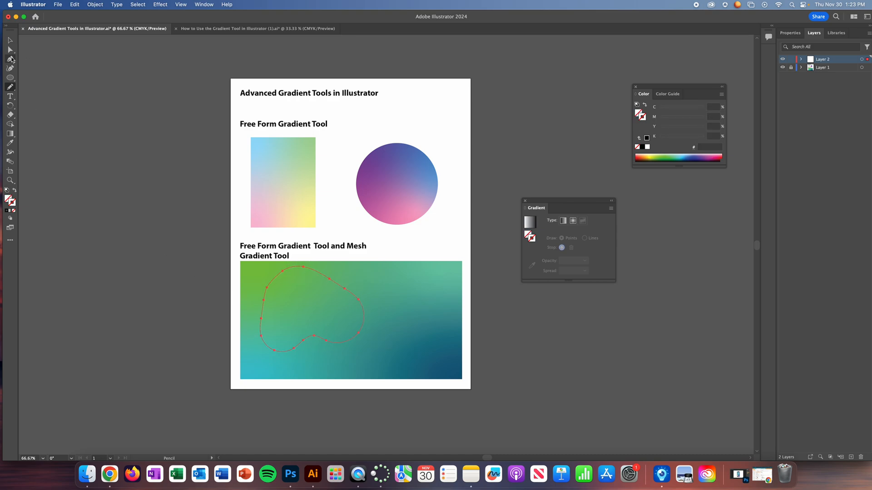
- Reshape the blob into a more irregular, lobed outline with the Curvature tool and give it the default white fill and black stroke
left_click(10, 68)
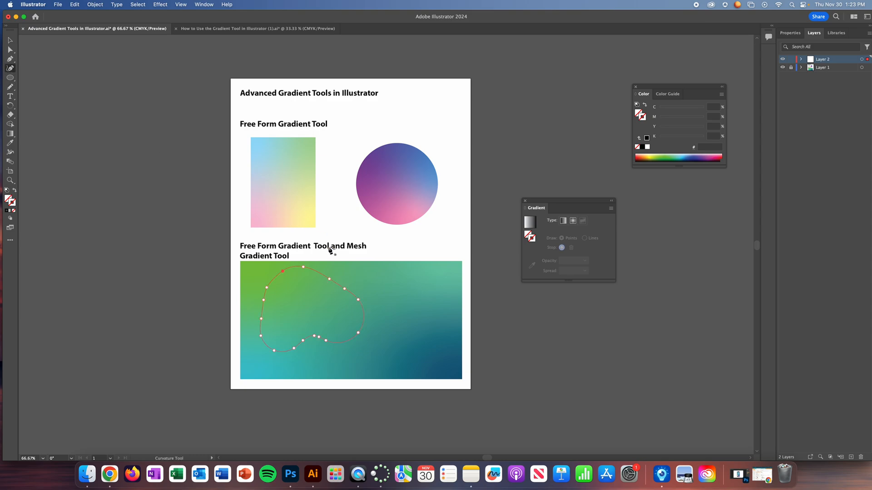
left_click(315, 290)
left_click(282, 303)
mouse_move(275, 351)
left_mouse_down()
mouse_move(286, 332)
mouse_move(259, 363)
mouse_move(271, 354)
left_mouse_up()
left_click(358, 299)
left_click_drag(337, 311, 335, 294)
left_click(331, 293)
left_click(6, 191)
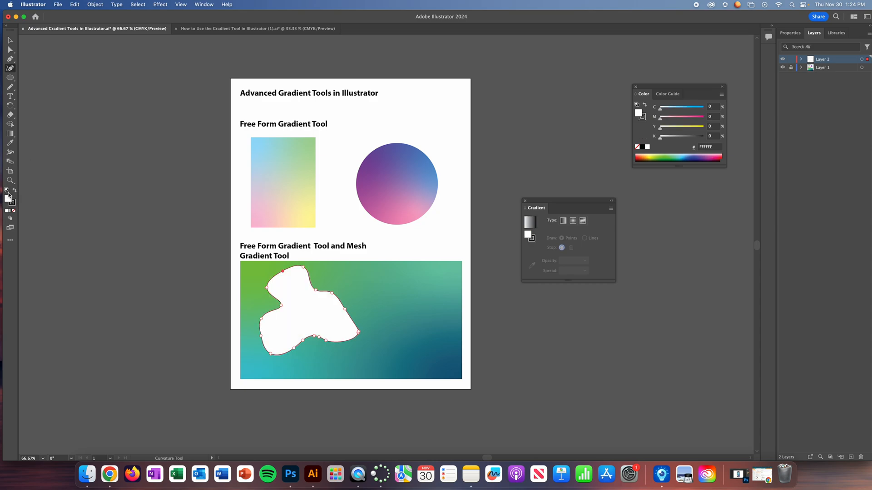
- Add three mesh points inside the blob with the Mesh tool, in its upper, right and lower-left lobes
left_click(10, 135)
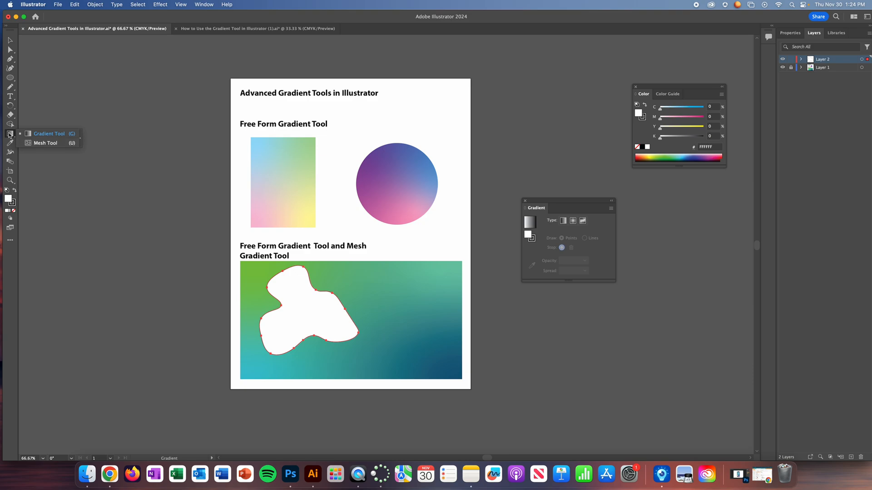
left_click(10, 240)
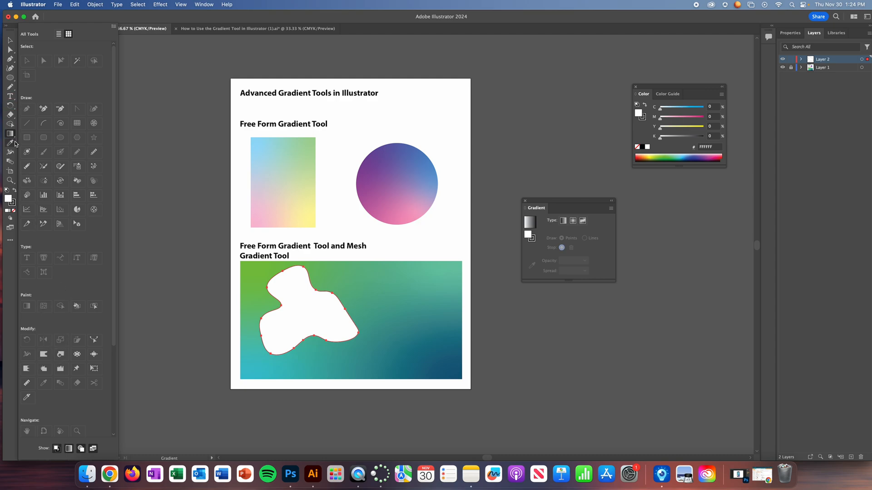
left_click(10, 236)
left_click_drag(10, 134, 39, 144)
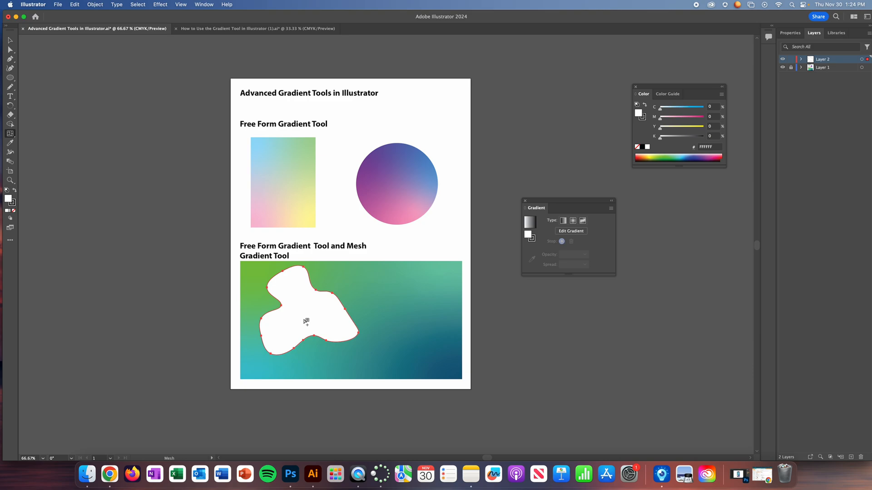
left_click(300, 278)
left_click(339, 323)
left_click(271, 337)
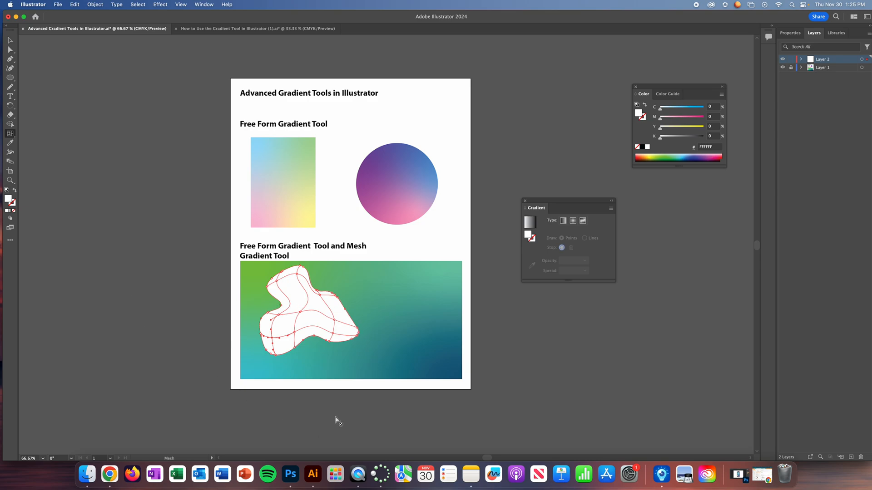
- Select the mesh point on the blob's upper-right edge and recolor it teal with C 61.57% and Y 43.14%
left_click(10, 49)
left_click_drag(362, 321, 365, 315)
left_click(649, 155)
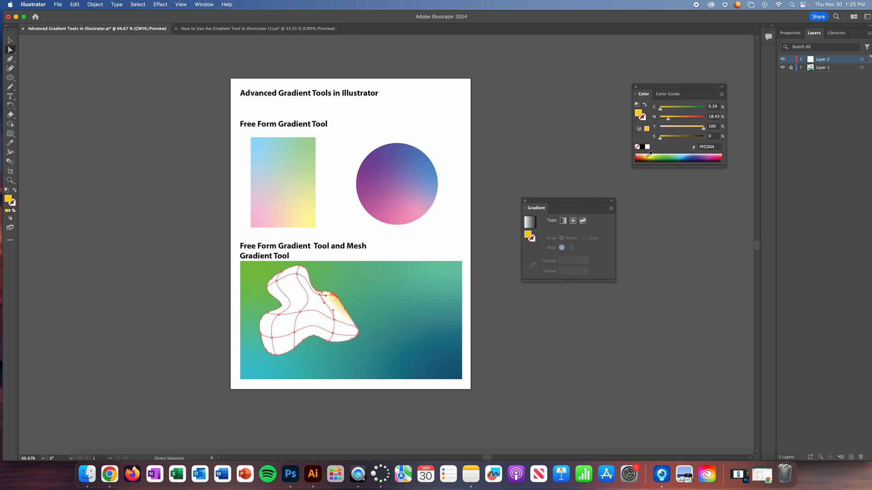
left_click(674, 156)
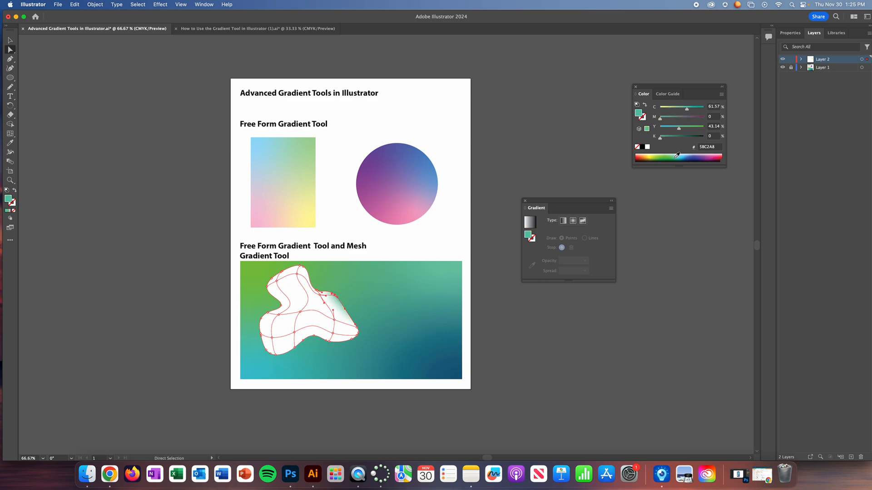
- Try a muted slate color with C 55.69%, M 38%, Y 29% and K 32% on the blob's upper-right mesh point
left_click(669, 155)
left_click(677, 155)
left_click(673, 130)
left_click(674, 136)
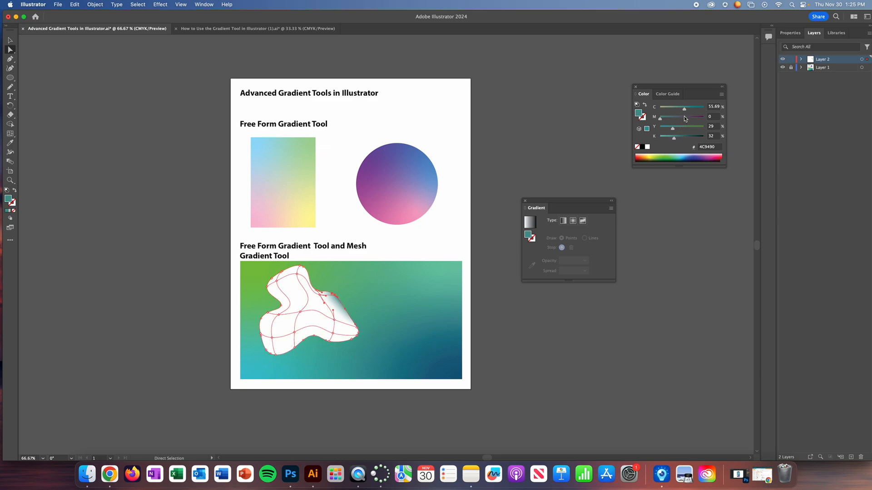
left_click(676, 118)
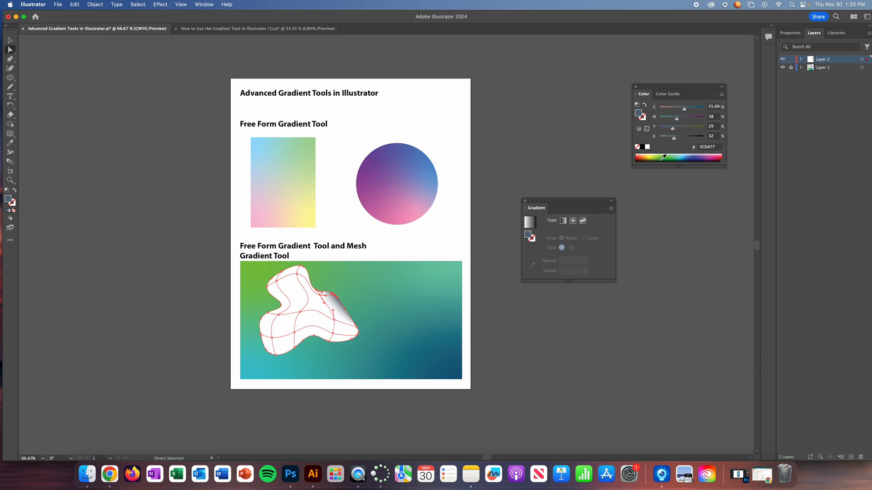
- Recolor the blob's upper-right mesh point soft green with C 49.02% and Y 57%
left_click(663, 157)
key("super+shift+a")
left_click(680, 125)
left_click(685, 129)
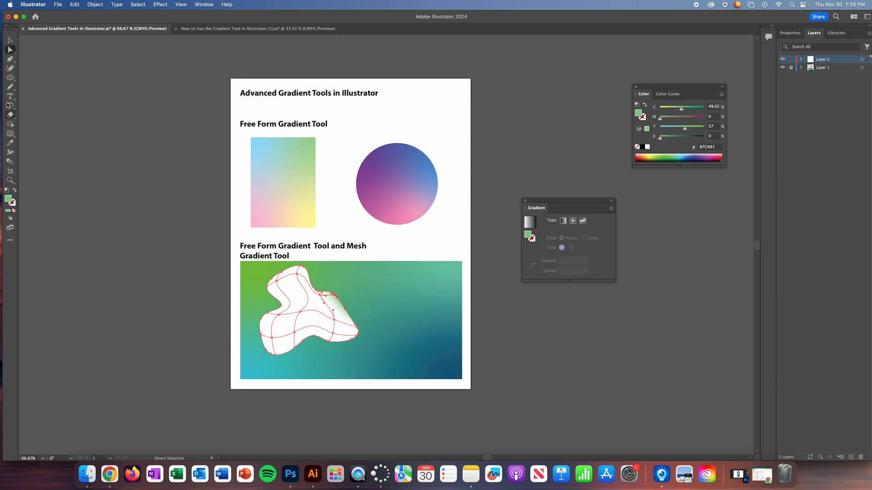
- Recolor the mesh area in the blob's lower-left lobe light turquoise with C 50.2% and Y 16.08%
left_click(280, 330)
left_click(688, 156)
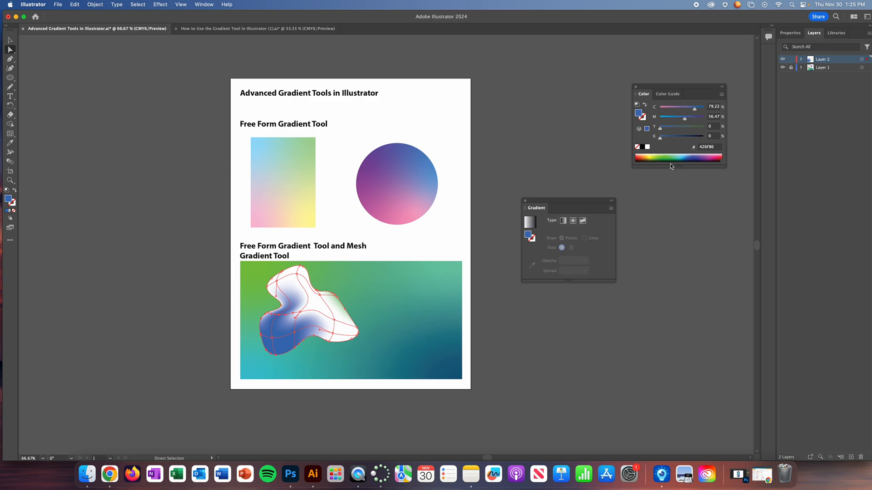
left_click(680, 154)
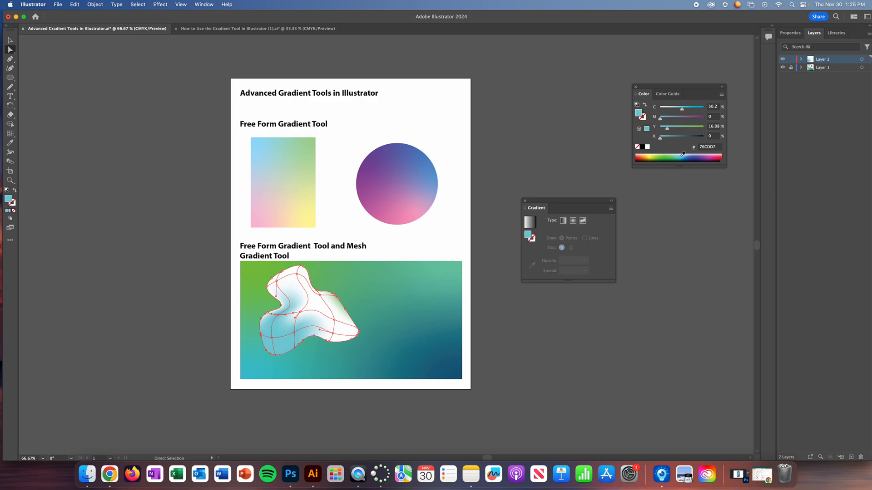
left_click(368, 292)
- Select the mesh point in the blob's upper-left lobe and recolor it pale blue with C 33%
left_click(278, 325)
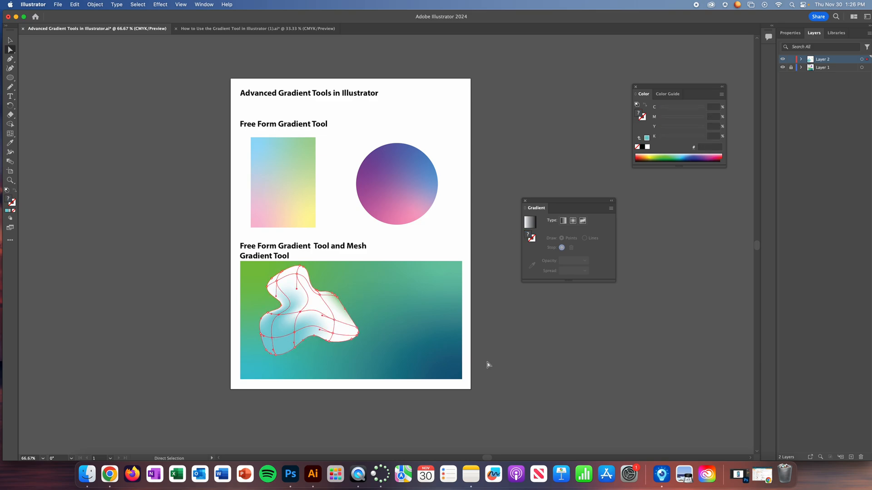
left_click(277, 281)
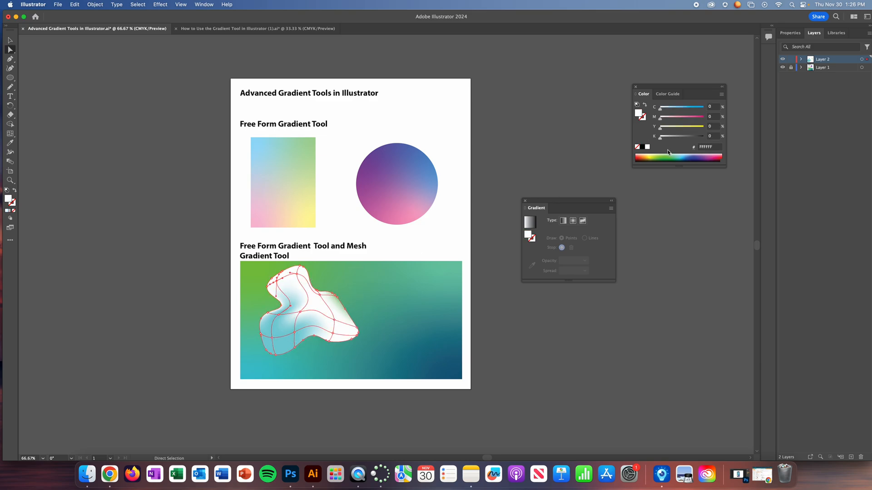
left_click(673, 107)
left_click(673, 108)
left_click(365, 303)
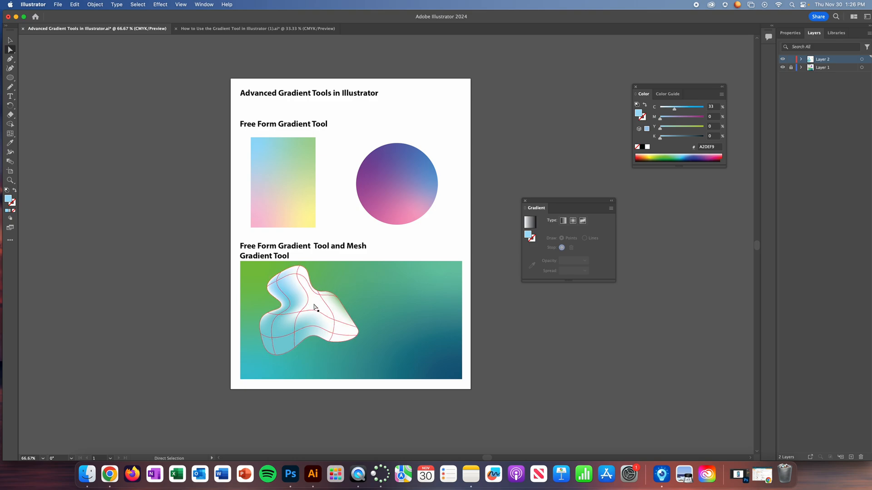
- Select the mesh points in the blob's lower-right lobe and recolor them blue with C 83.53% and M 52.55%
left_click_drag(329, 329, 367, 358)
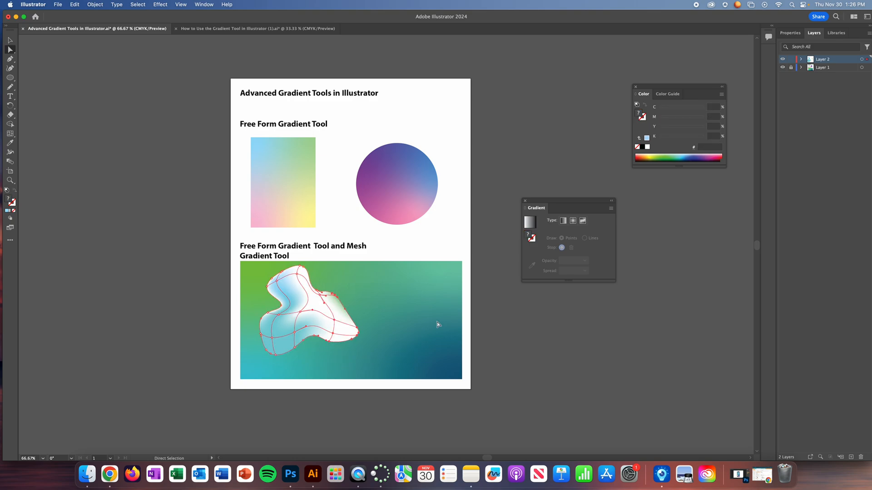
left_click(684, 156)
left_click(682, 154)
left_click(685, 156)
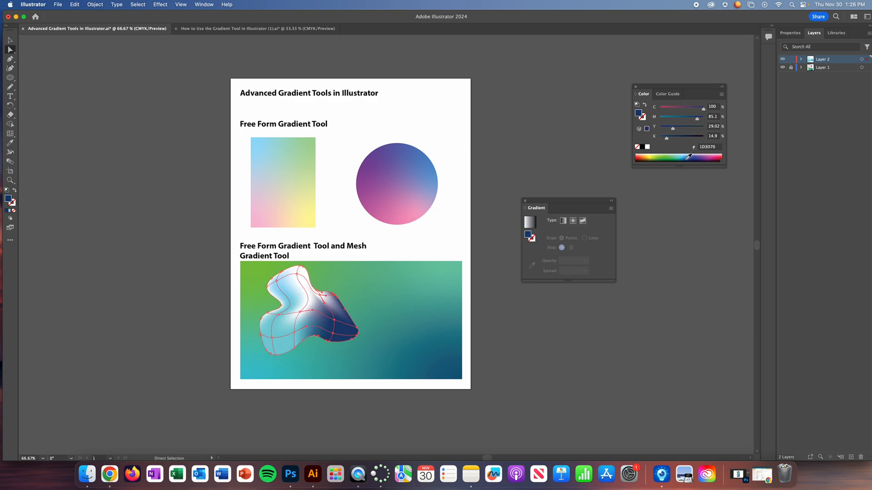
left_click(688, 156)
left_click(688, 154)
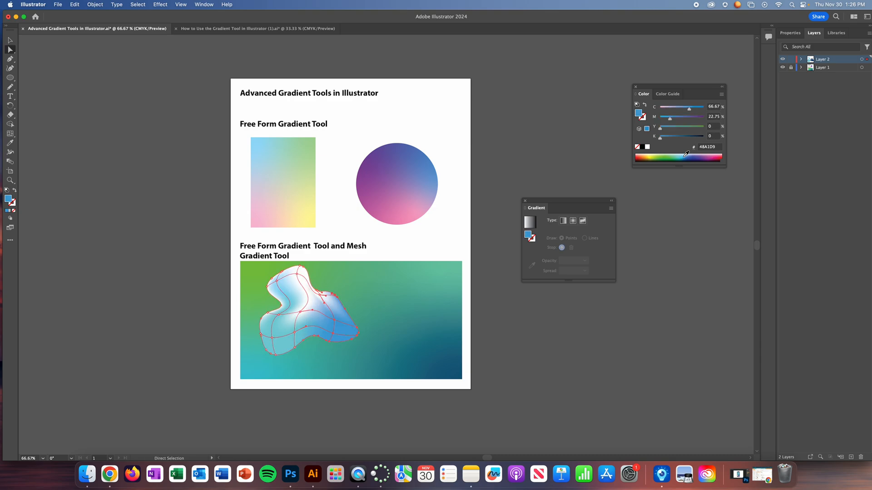
left_click(689, 155)
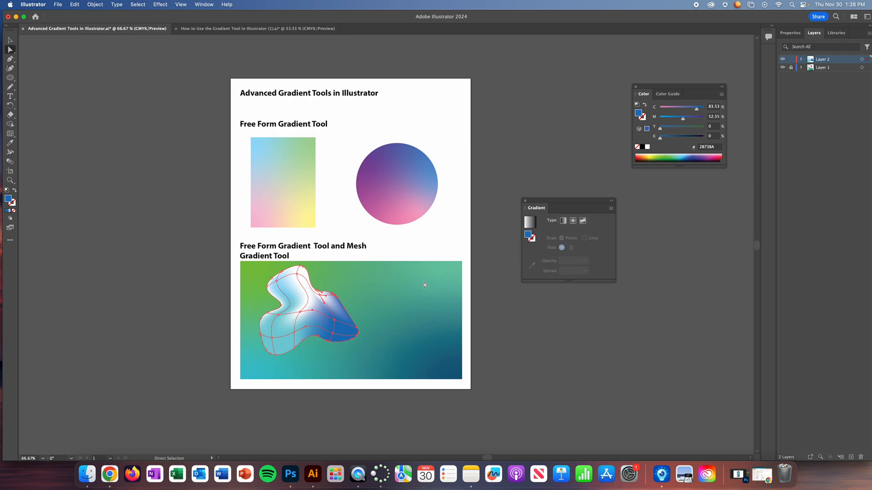
left_click(342, 282)
- Select the mesh point near the top of the blob's upper lobe and recolor it sky blue with C 47%
left_click(297, 274)
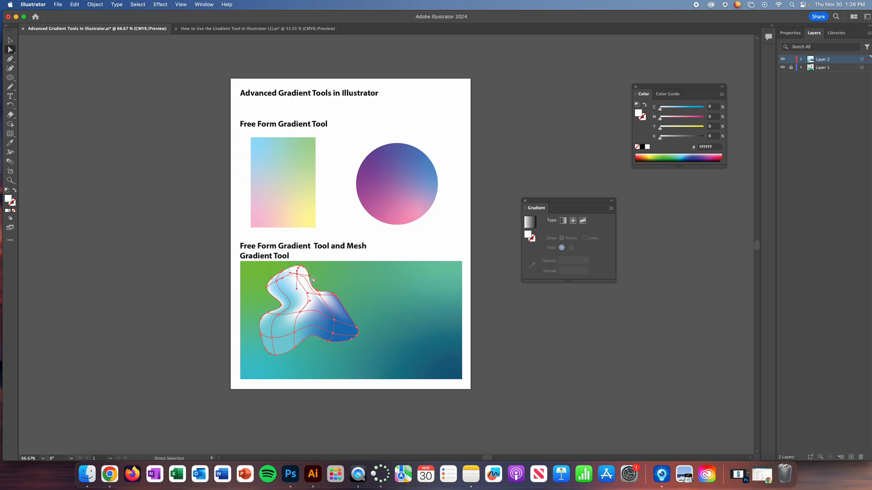
left_click_drag(676, 108, 681, 109)
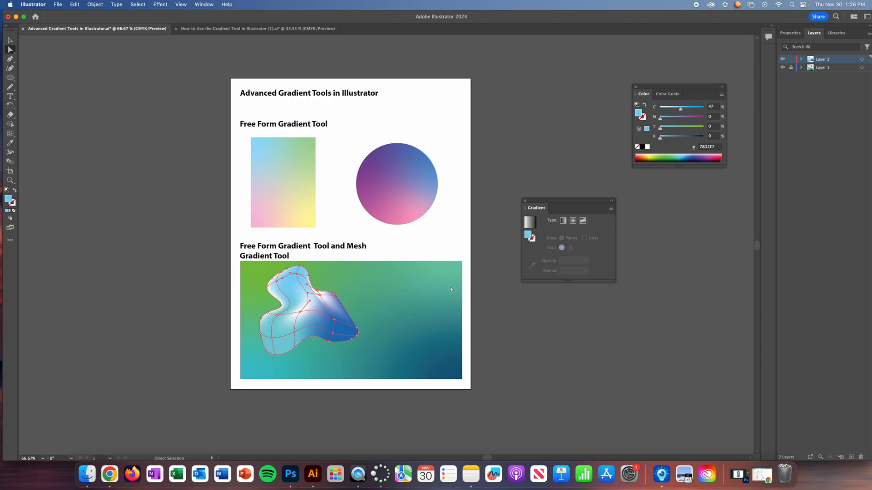
left_click(374, 279)
- Select the whole blob and scale it down to about three quarters of its size in the rectangle's upper-left area
left_click(333, 334)
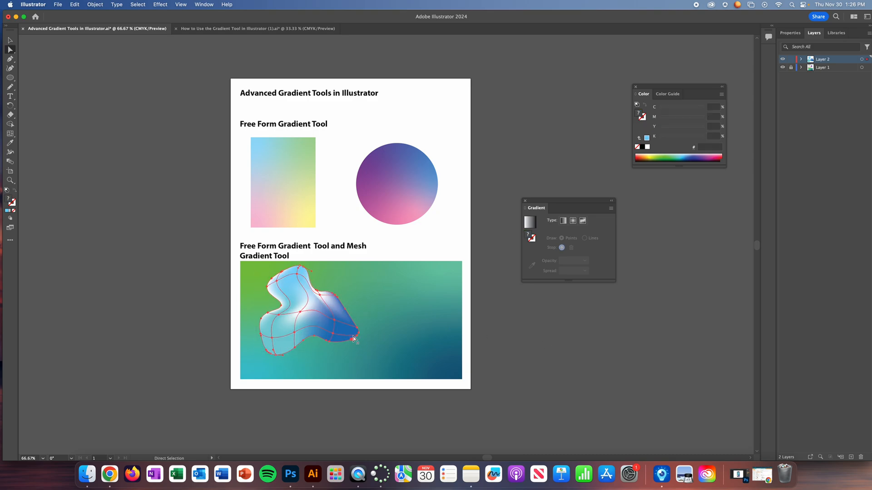
key("v")
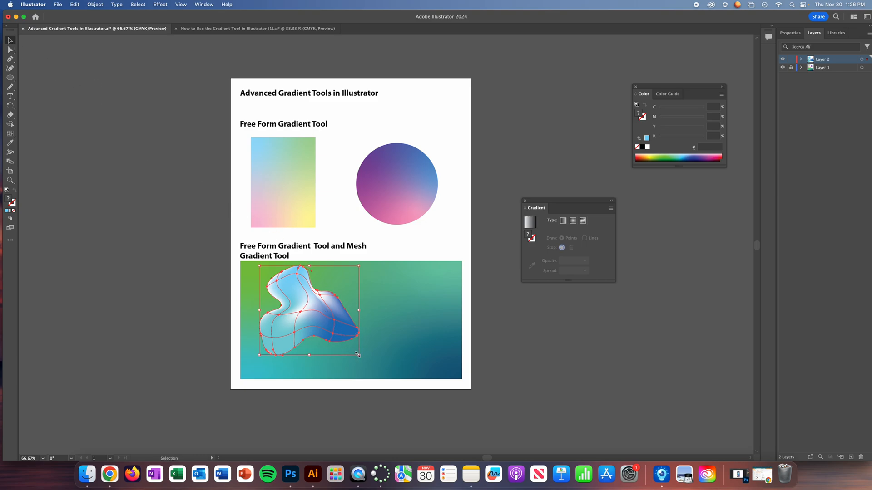
left_click_drag(326, 321, 308, 310)
left_click(182, 321)
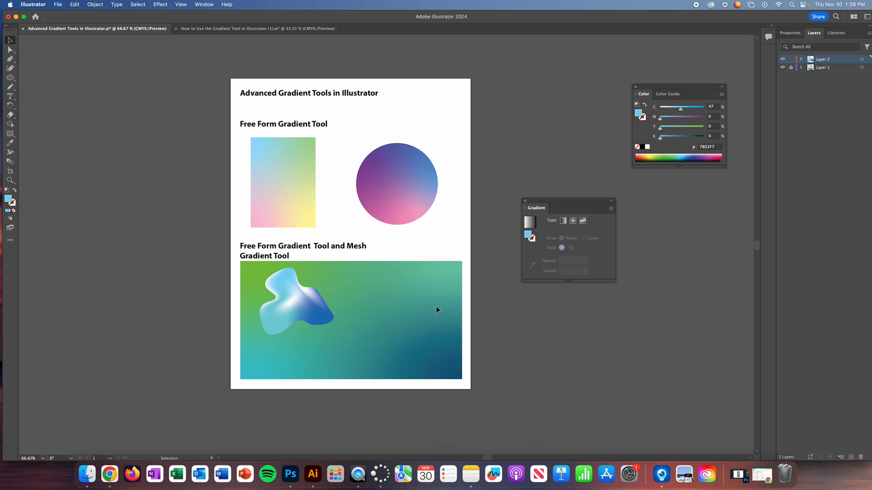
- Draw a circle beside the blob with the Ellipse tool and reshape it into an arched crescent by moving its lower anchor and handles
left_click(10, 78)
left_click_drag(390, 310, 426, 346)
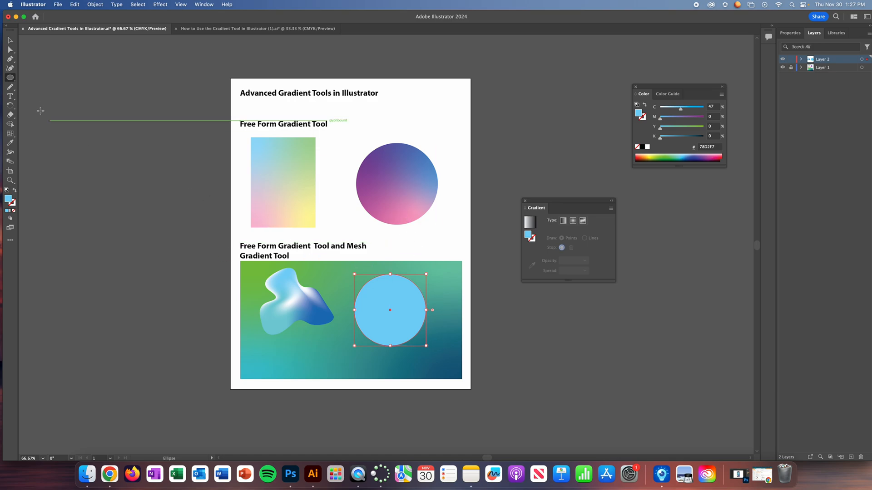
left_click(11, 50)
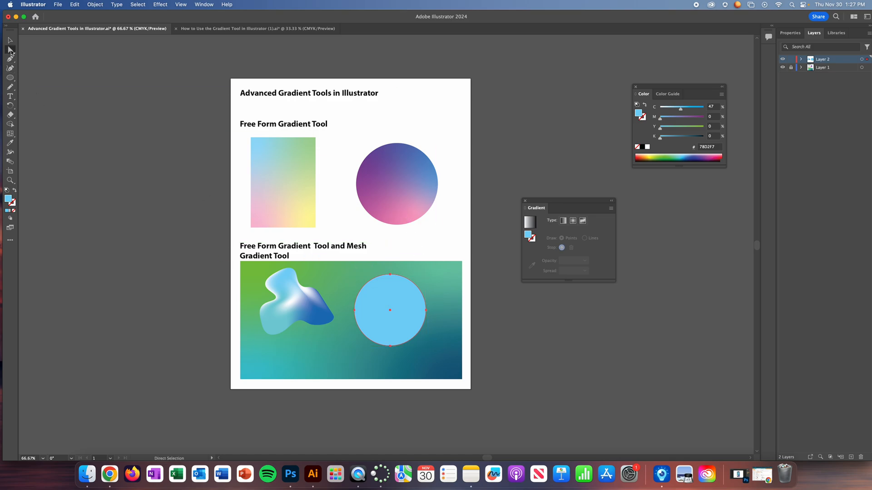
left_click_drag(392, 347, 407, 261)
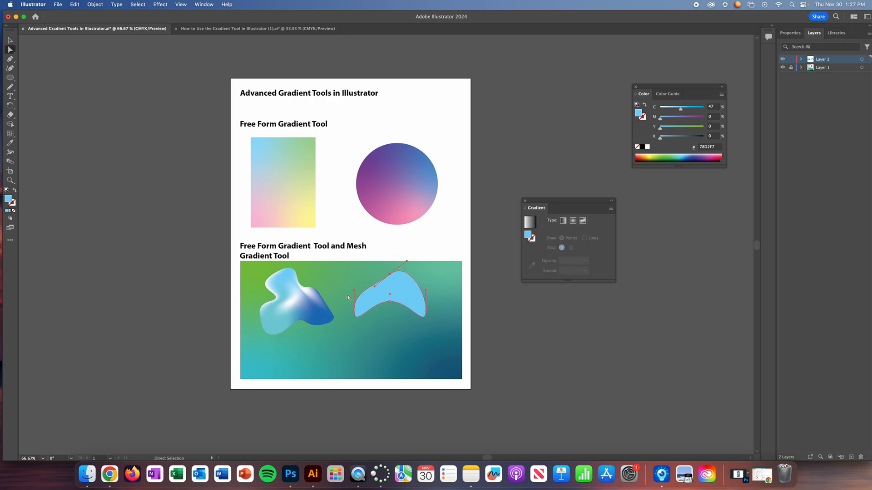
mouse_move(355, 294)
left_mouse_down()
mouse_move(344, 293)
mouse_move(356, 282)
mouse_move(351, 287)
left_mouse_up()
- Add two mesh points to the crescent with the Mesh tool, one in its upper-right part and one near its center
left_click(10, 134)
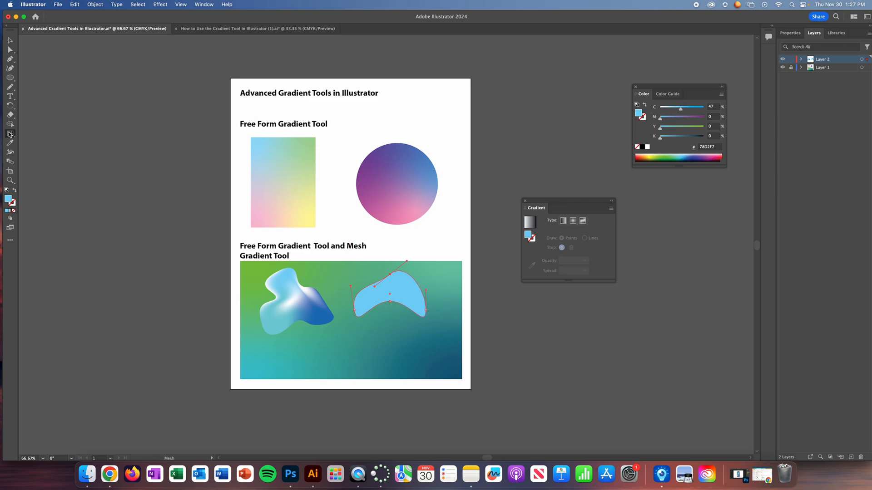
left_click(412, 282)
left_click(385, 297)
- Select the mesh point on the crescent's upper-right edge and recolor it lavender with C 39.22% and M 30%
left_click(10, 49)
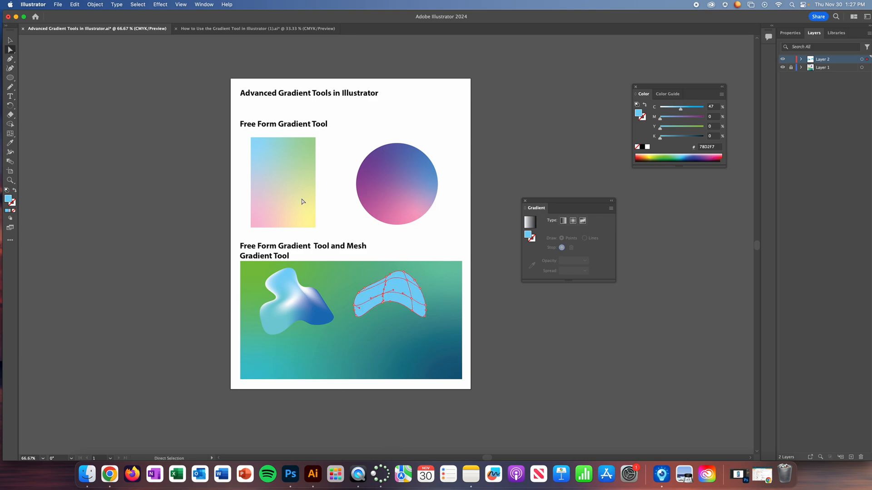
left_click(443, 272)
mouse_move(438, 301)
left_mouse_down()
mouse_move(423, 288)
mouse_move(430, 298)
left_mouse_up()
left_click(406, 268)
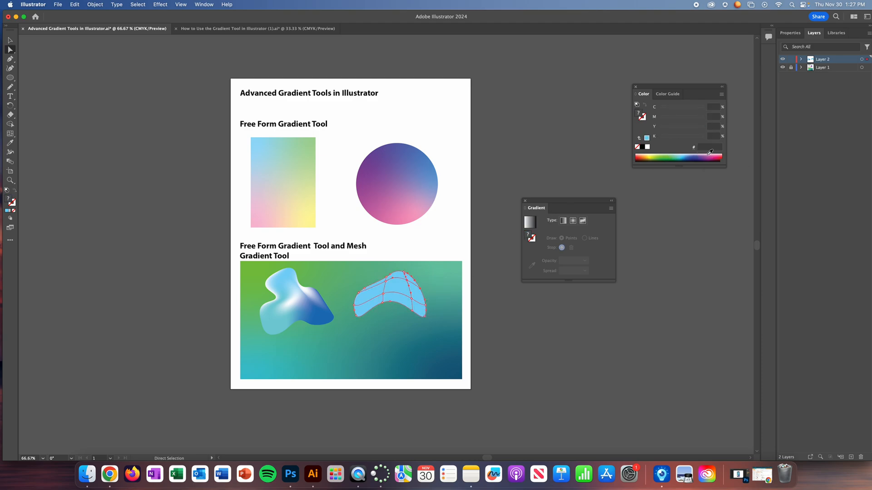
left_click(710, 155)
left_click_drag(710, 155, 709, 154)
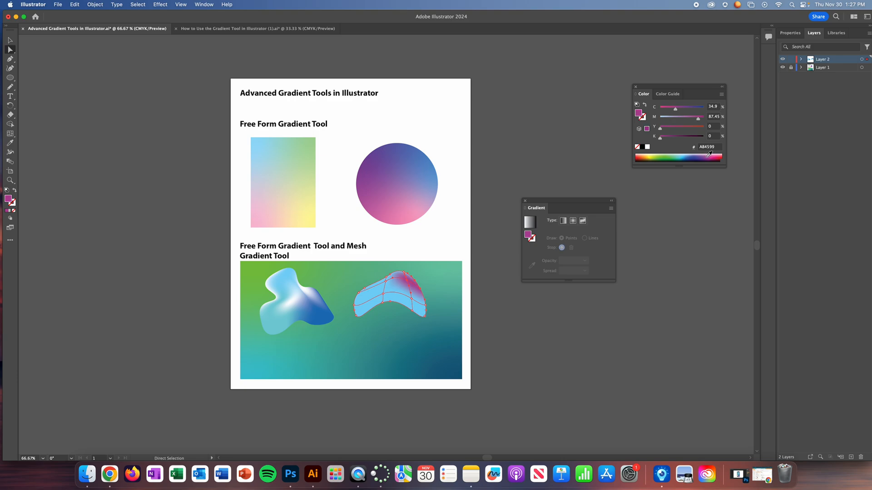
left_click(697, 155)
left_click_drag(689, 119, 674, 120)
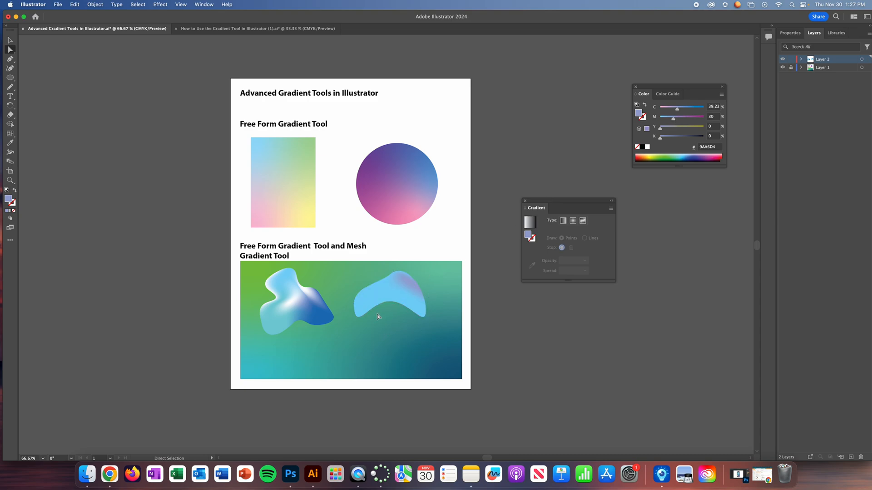
- Try to lighten a mesh point in the crescent's left half to C 8%
left_click_drag(356, 275, 390, 296)
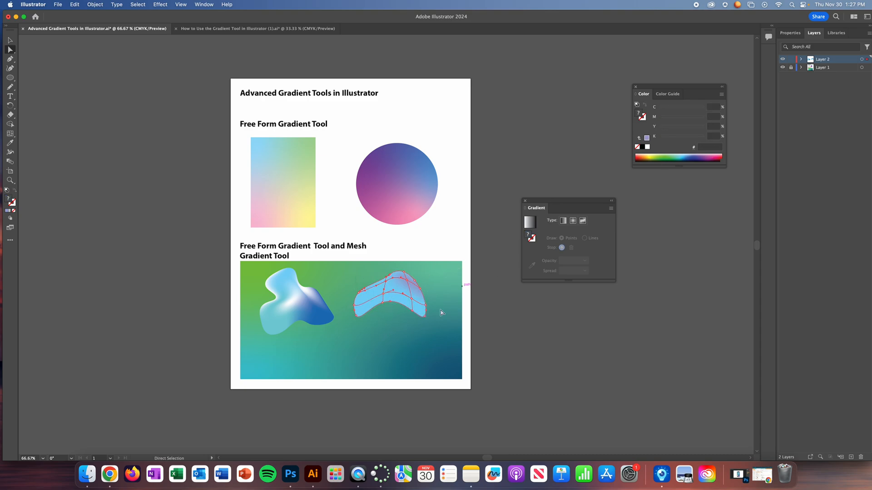
left_click(358, 281)
left_click(375, 299)
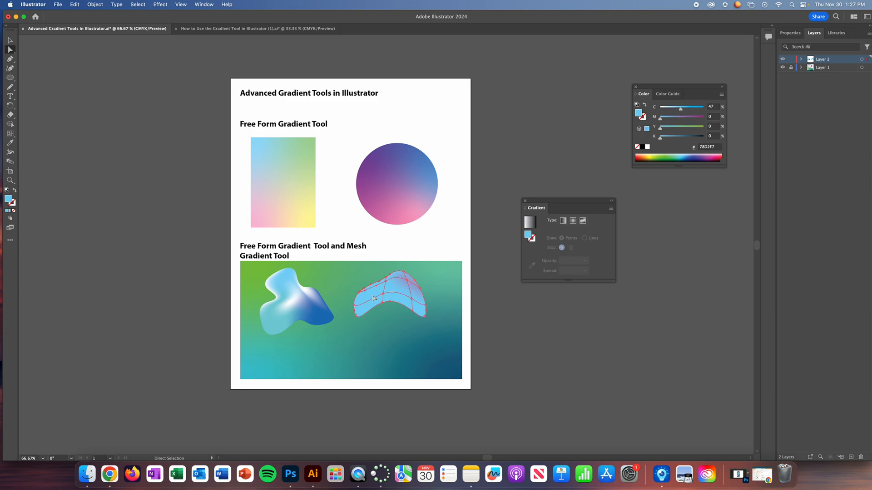
left_click_drag(679, 108, 664, 110)
left_click(381, 331)
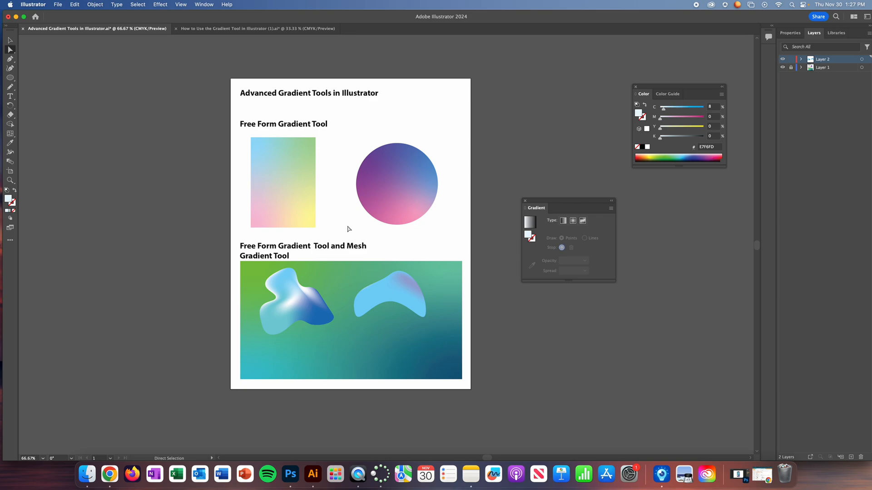
- Recolor the crescent's central mesh points very pale blue with C 14% and M 3.53%
left_click(389, 306)
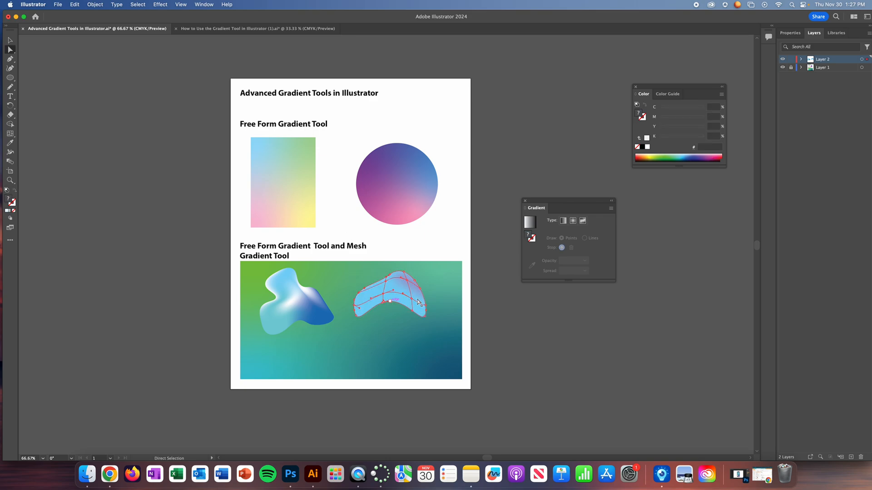
left_click(686, 156)
left_click_drag(668, 109, 665, 109)
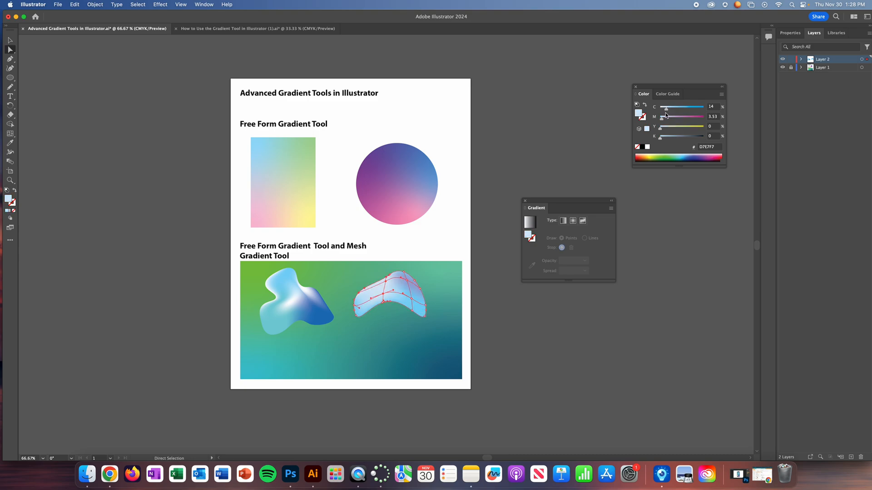
left_click(387, 318)
- Switch the color sliders to CMYK and try to recolor the crescent's lower-edge mesh point blue
left_click(388, 301)
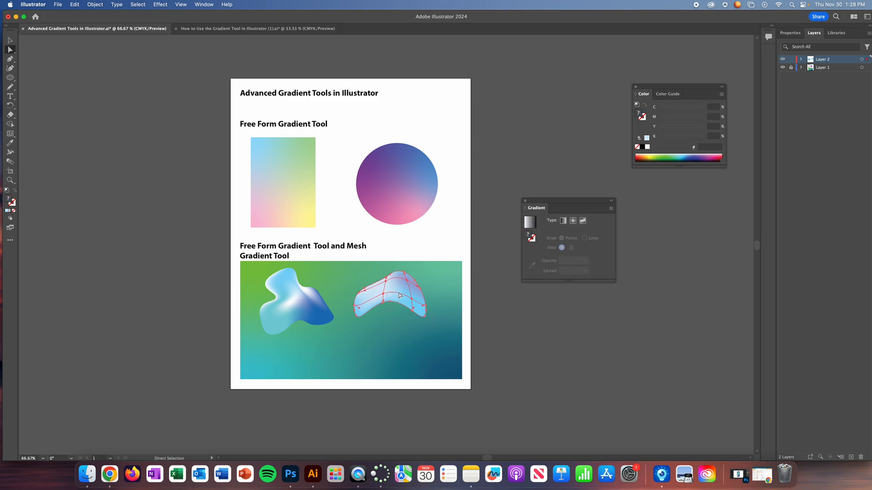
left_click(402, 293)
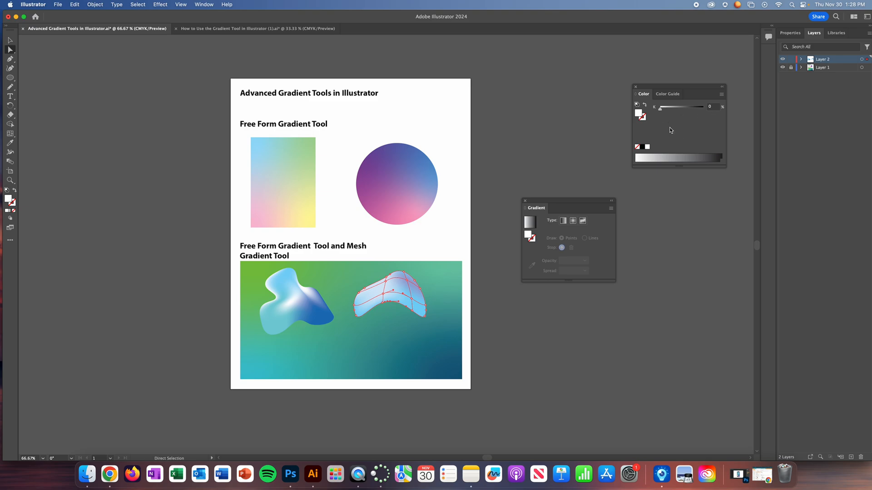
left_click(721, 94)
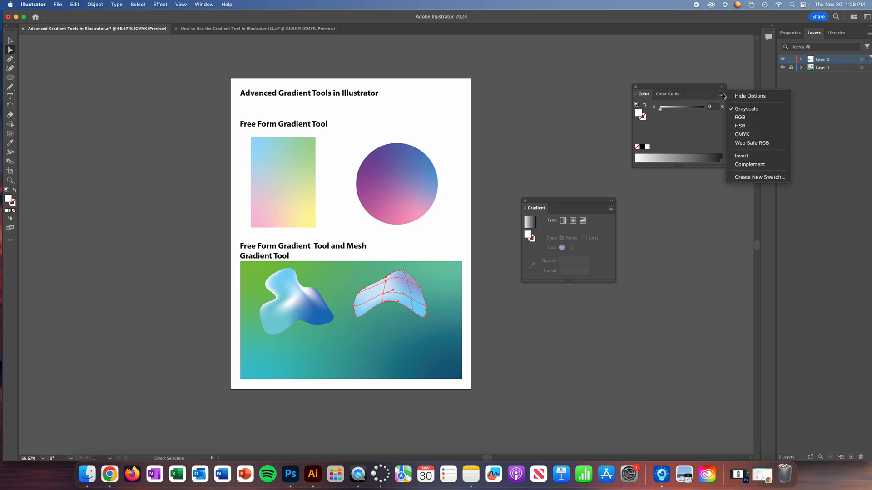
left_click(743, 135)
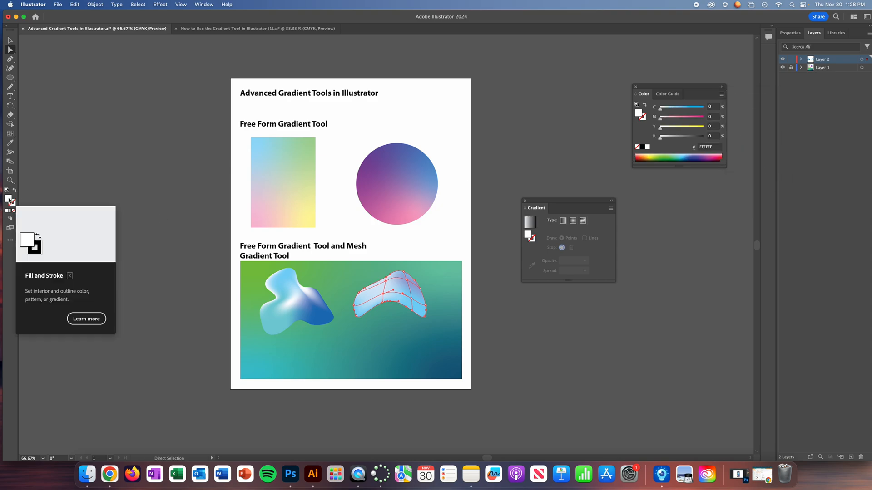
left_click(677, 156)
left_click(697, 155)
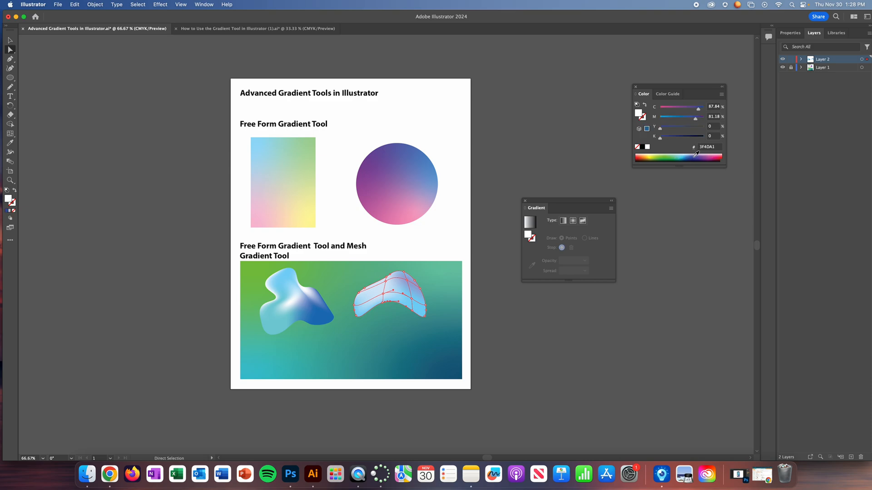
- Select the mesh points around the crescent's lower middle and recolor them deep blue with C 94.9% and M 84.31%
left_click(393, 314)
left_click(389, 302)
left_click_drag(396, 304, 376, 291)
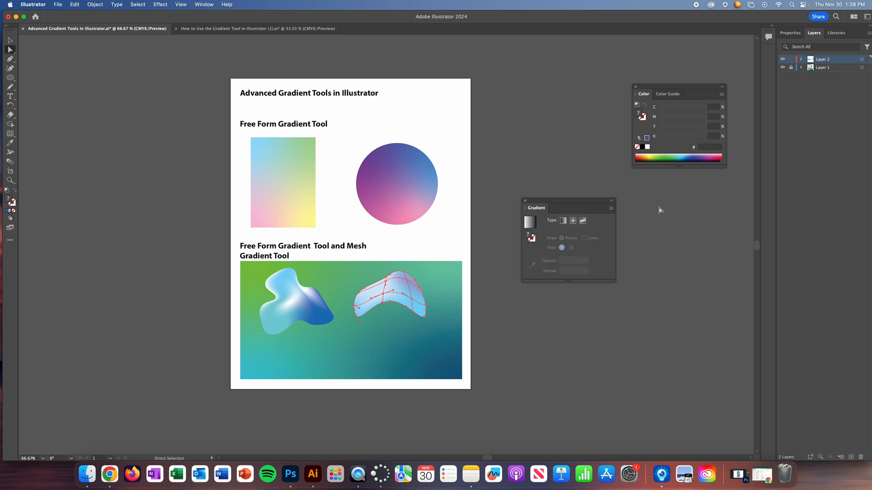
left_click(693, 155)
left_click(691, 156)
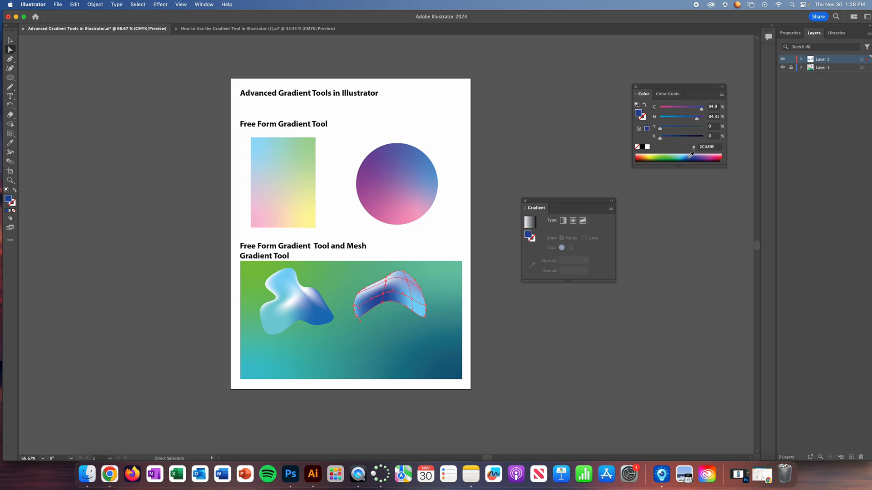
- Move the whole crescent slightly down and to the right over the gradient rectangle, and deselect it
left_click(10, 41)
left_click(402, 346)
left_click_drag(408, 296, 422, 314)
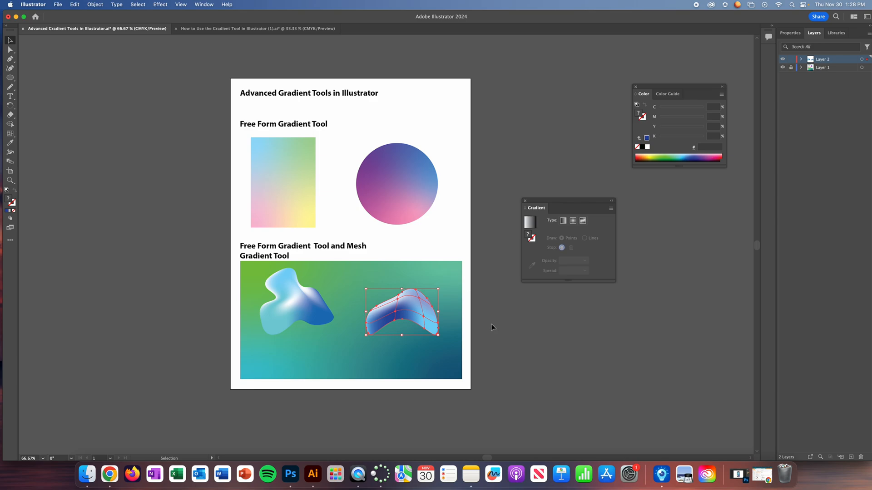
left_click(415, 268)
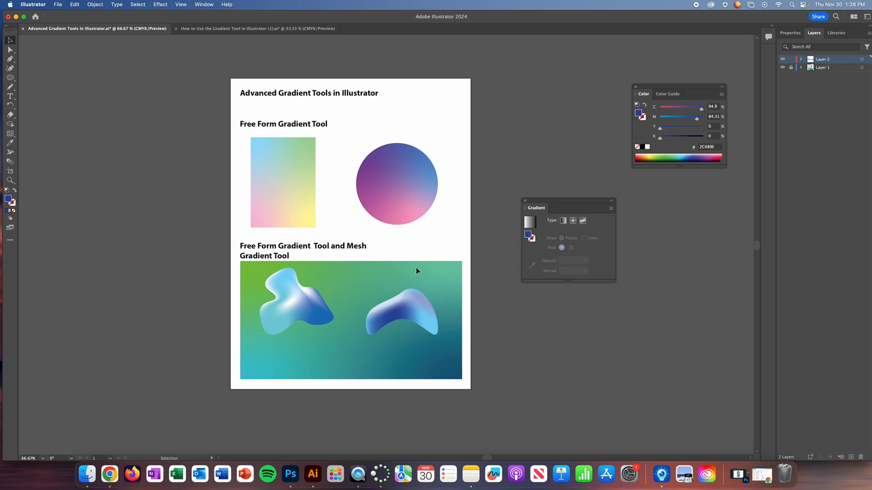
left_click(60, 4)
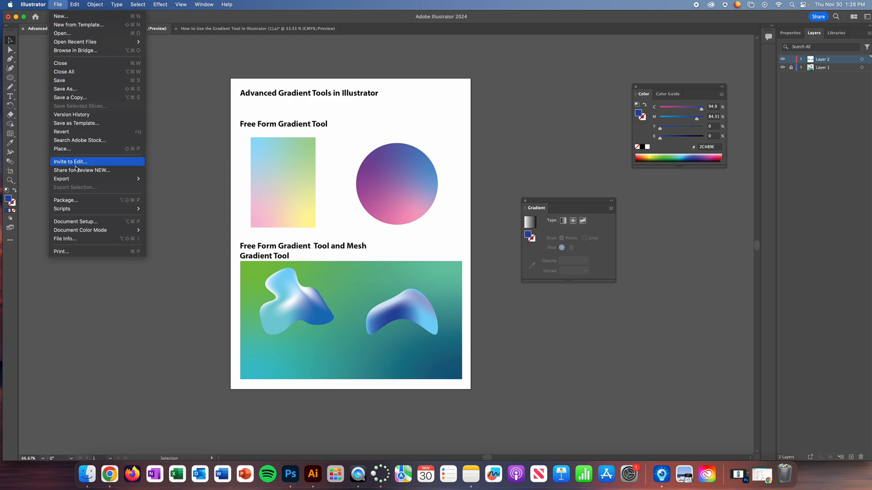
mouse_move(79, 179)
left_click(189, 350)
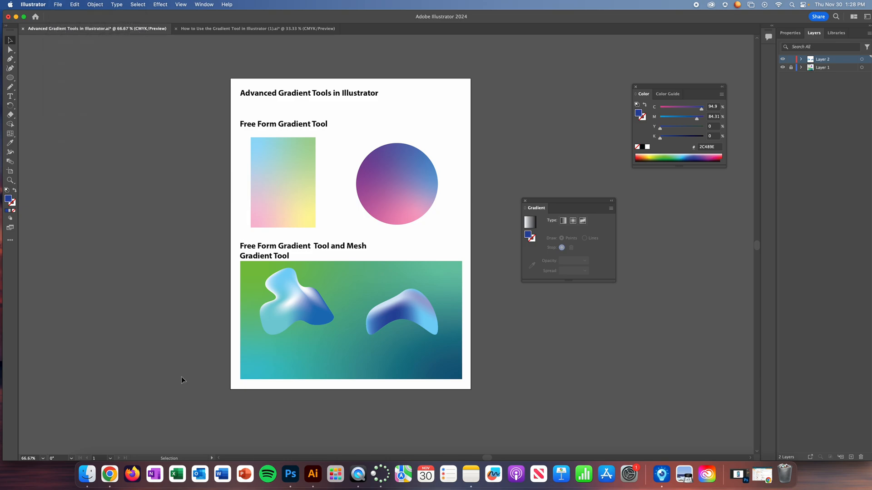